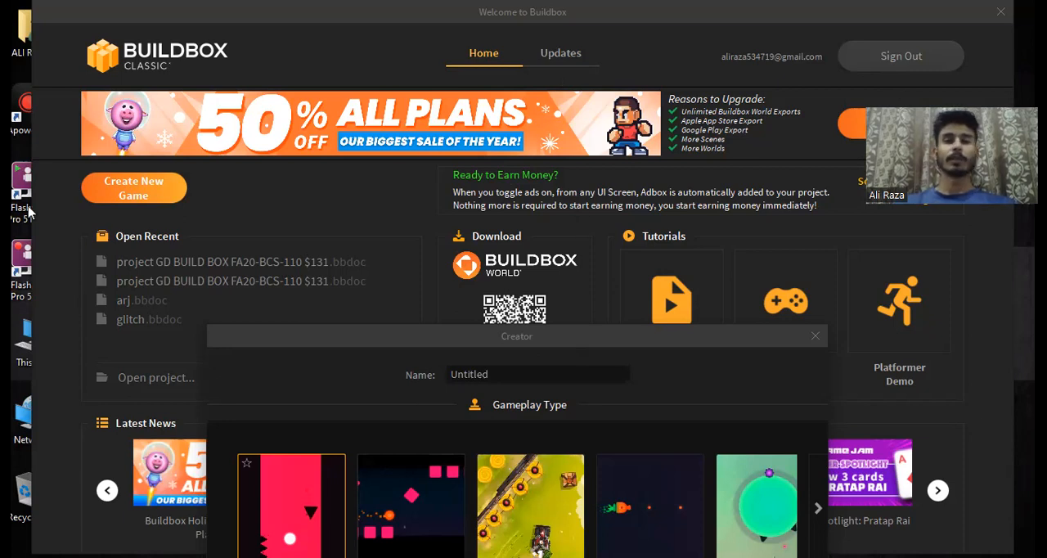
# Step: Move the Creator dialog up so all its settings are reachable and clear the default project name
pyautogui.moveTo(473, 336); pyautogui.dragTo(456, 11)
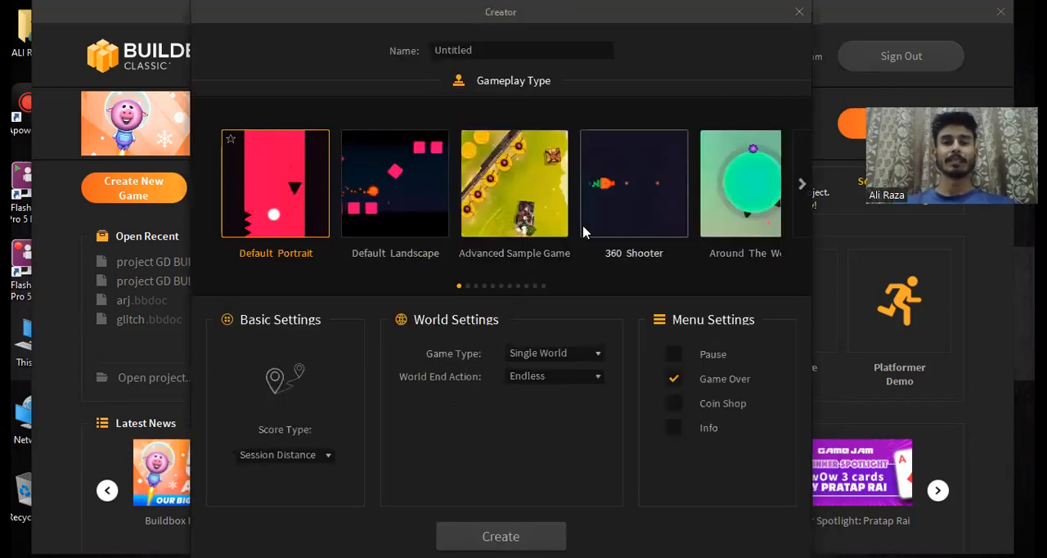
pyautogui.click(801, 185)
pyautogui.click(481, 48)
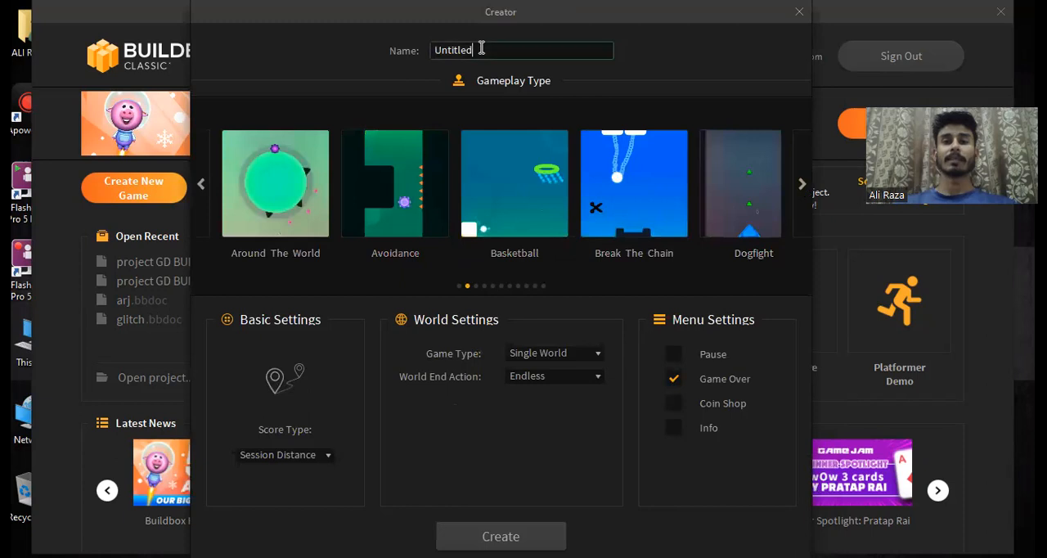
pyautogui.press('BackSpace')
pyautogui.press('BackSpace')
pyautogui.press('BackSpace')
pyautogui.press('BackSpace')
pyautogui.press('BackSpace')
pyautogui.press('BackSpace')
pyautogui.press('BackSpace')
pyautogui.press('BackSpace')
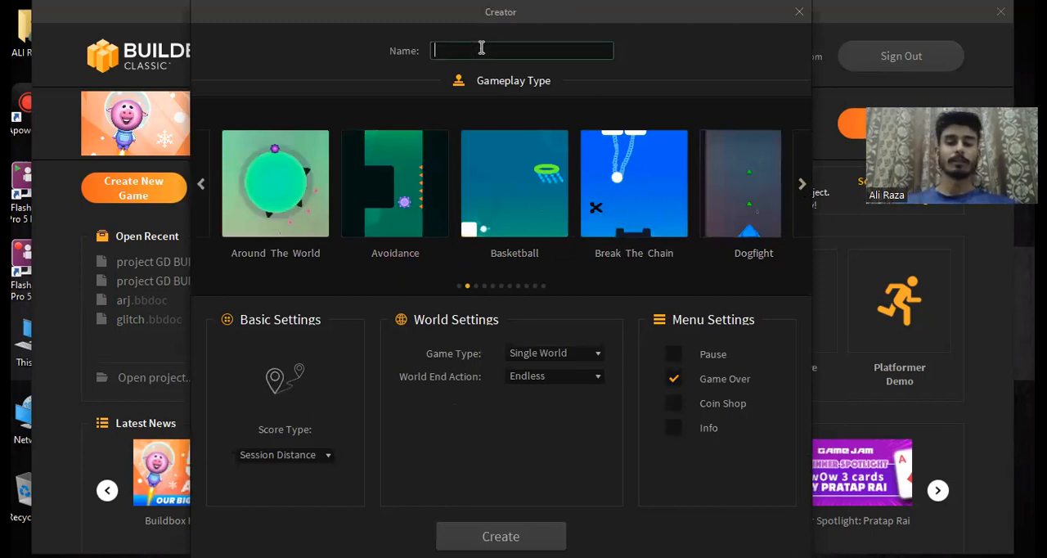
pyautogui.write('bac')
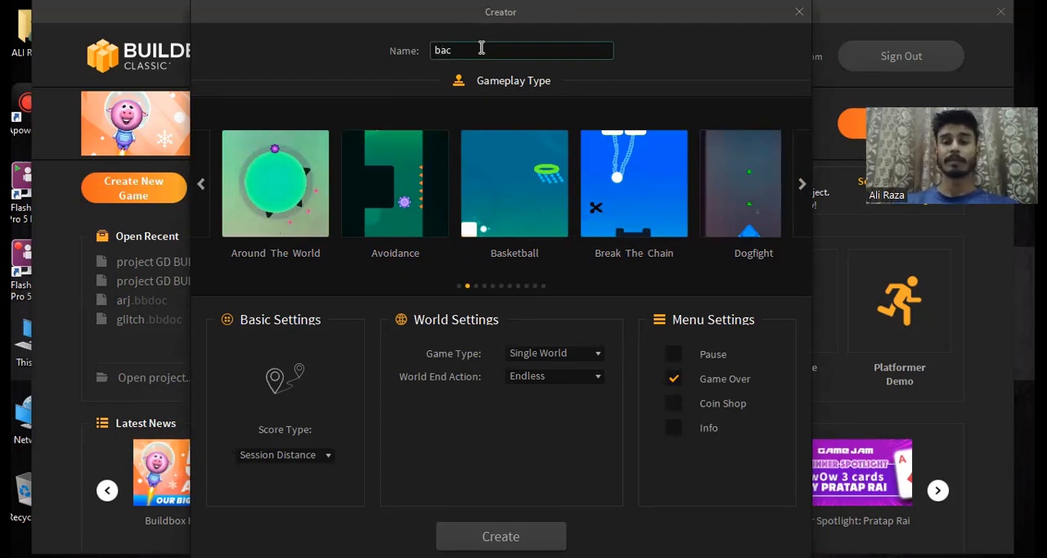
pyautogui.write('kground')
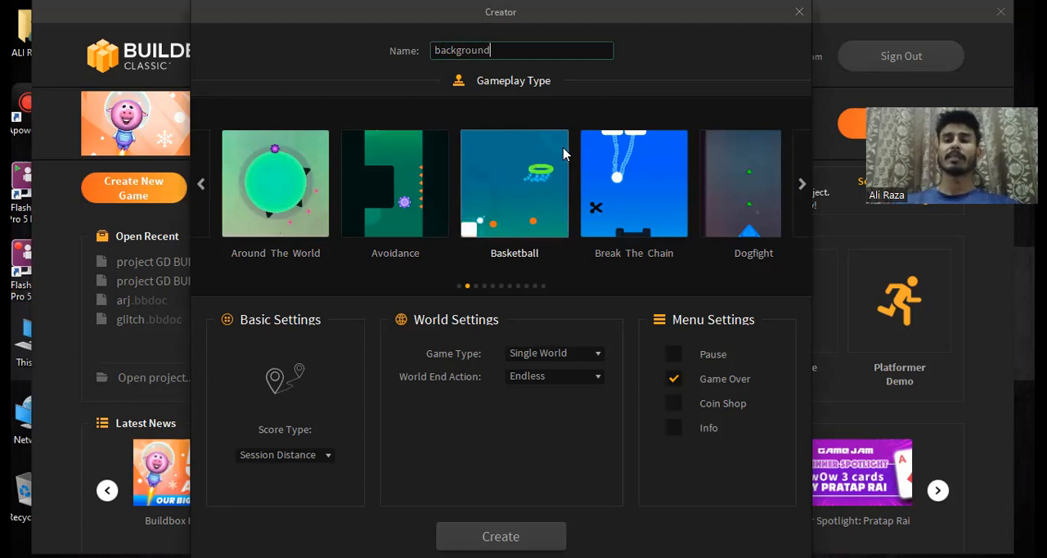
pyautogui.press('BackSpace')
pyautogui.press('BackSpace')
pyautogui.press('BackSpace')
pyautogui.press('BackSpace')
pyautogui.press('BackSpace')
pyautogui.press('BackSpace')
pyautogui.press('BackSpace')
pyautogui.press('BackSpace')
pyautogui.press('BackSpace')
pyautogui.press('BackSpace')
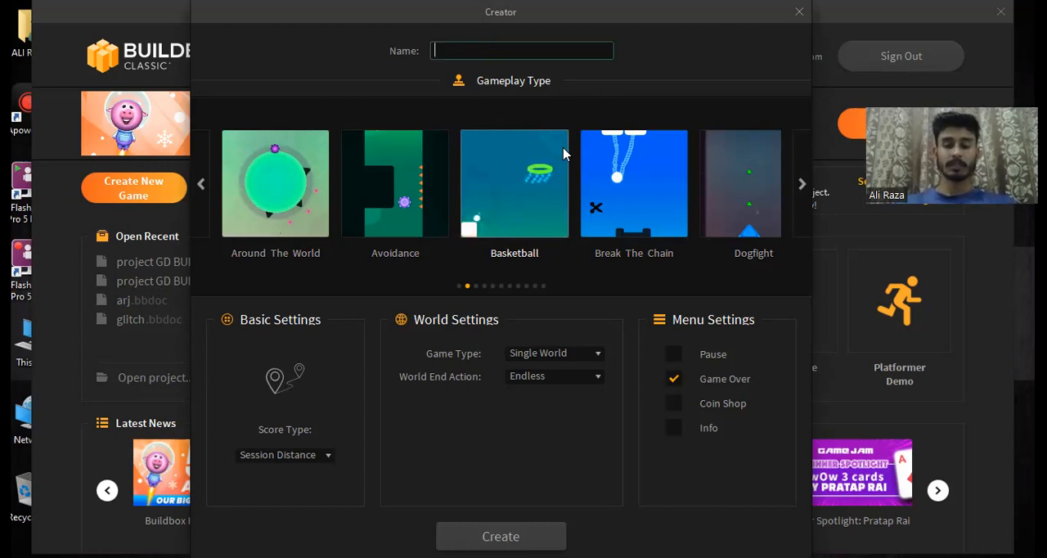
# Step: Name the new project "learning create game"
pyautogui.write('le')
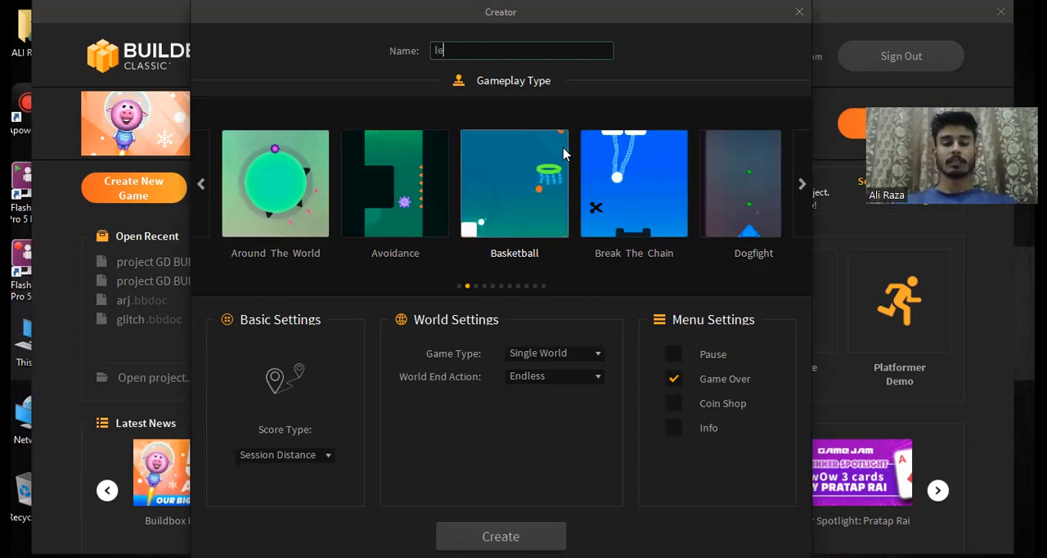
pyautogui.write('arni')
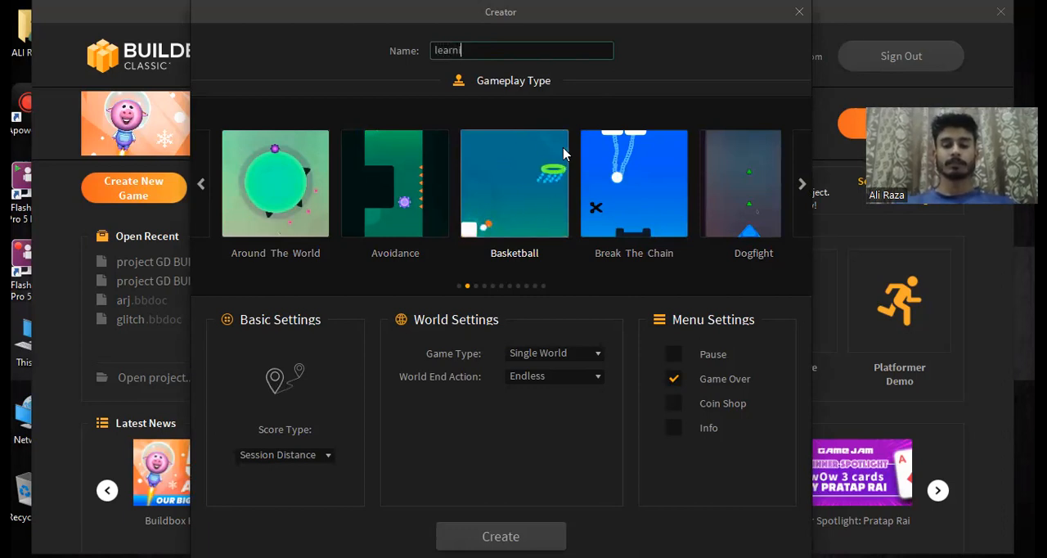
pyautogui.write('ng creste')
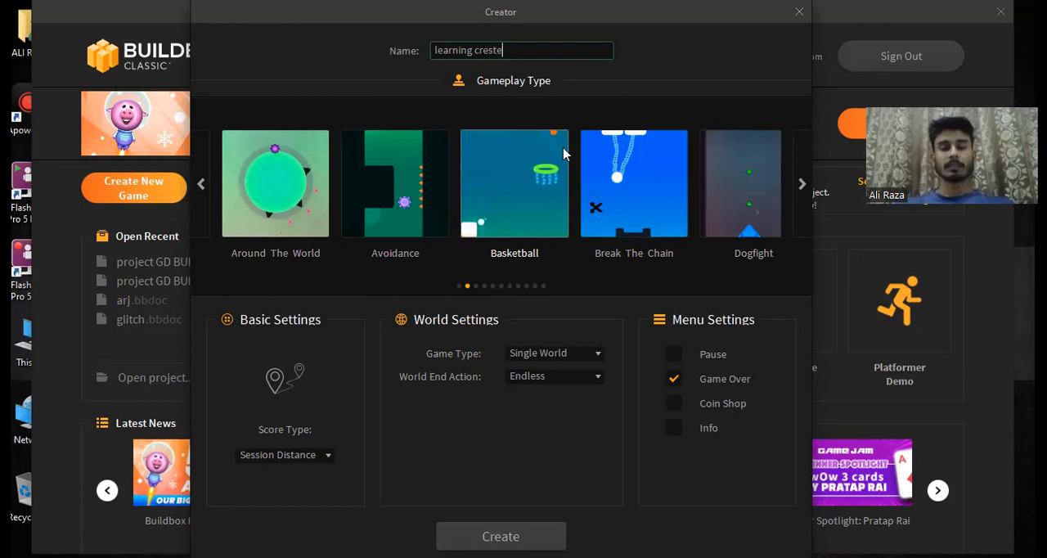
pyautogui.press('BackSpace')
pyautogui.press('BackSpace')
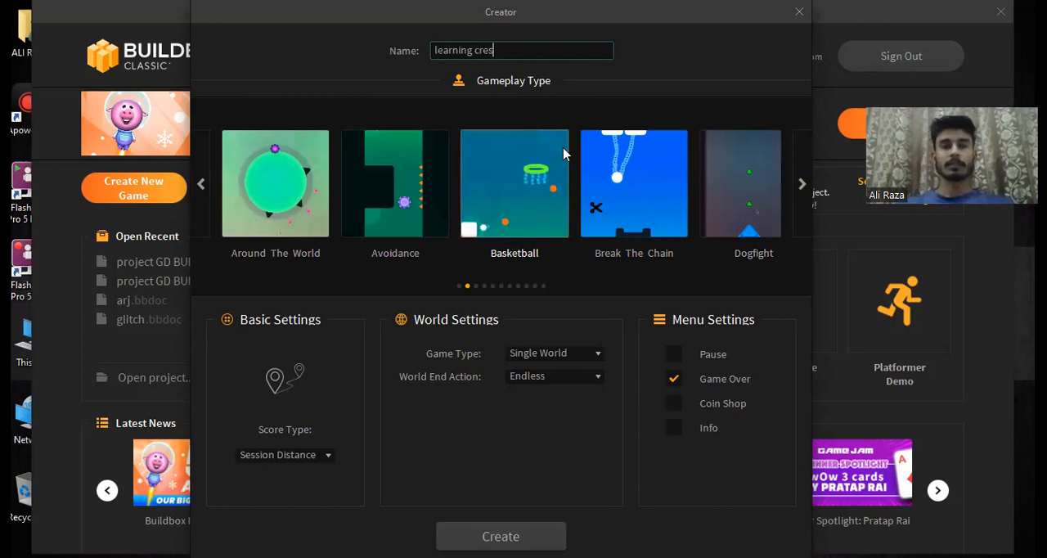
pyautogui.press('BackSpace')
pyautogui.write('ate')
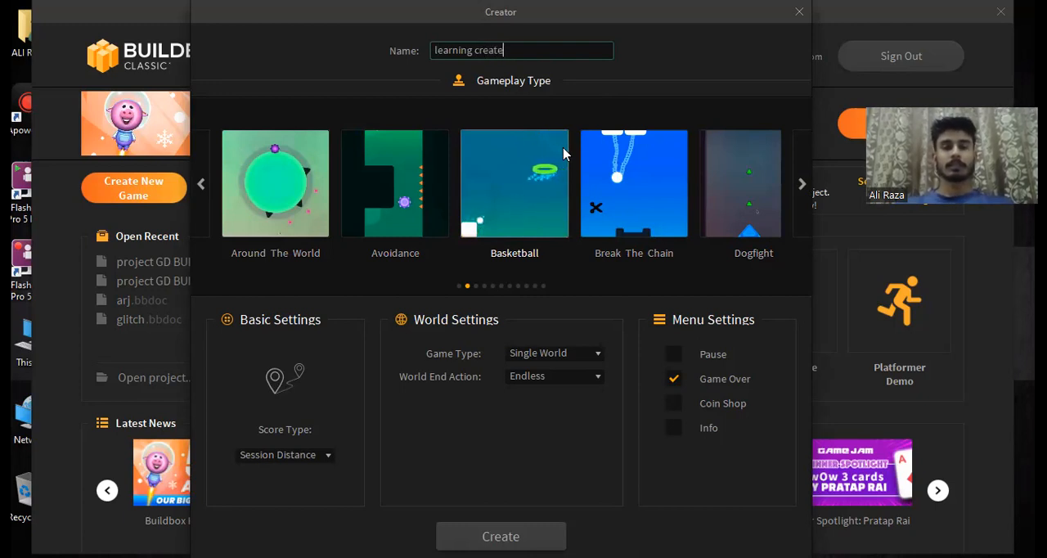
pyautogui.write(' game')
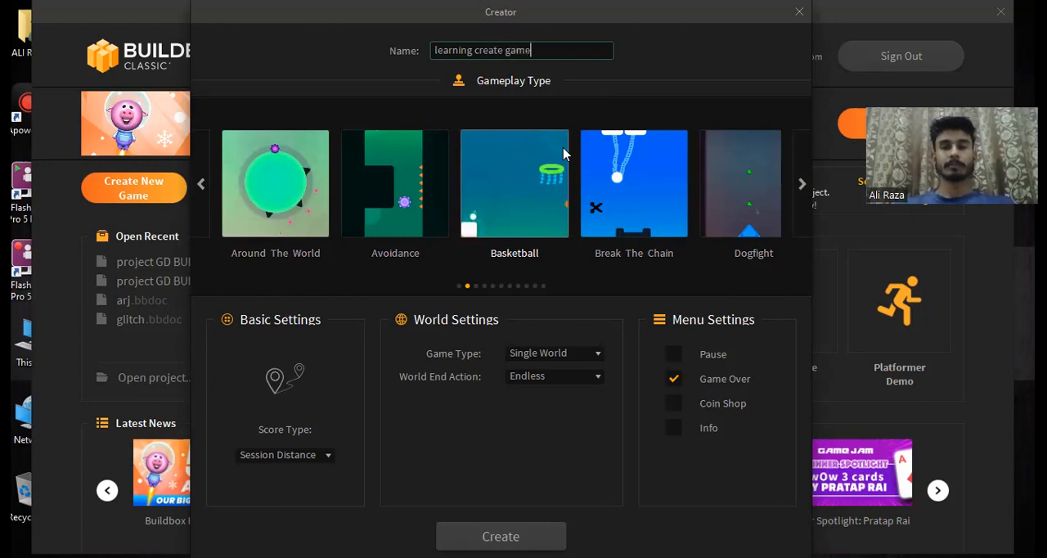
# Step: Choose Platformer as the gameplay type for the new game
pyautogui.click(803, 187)
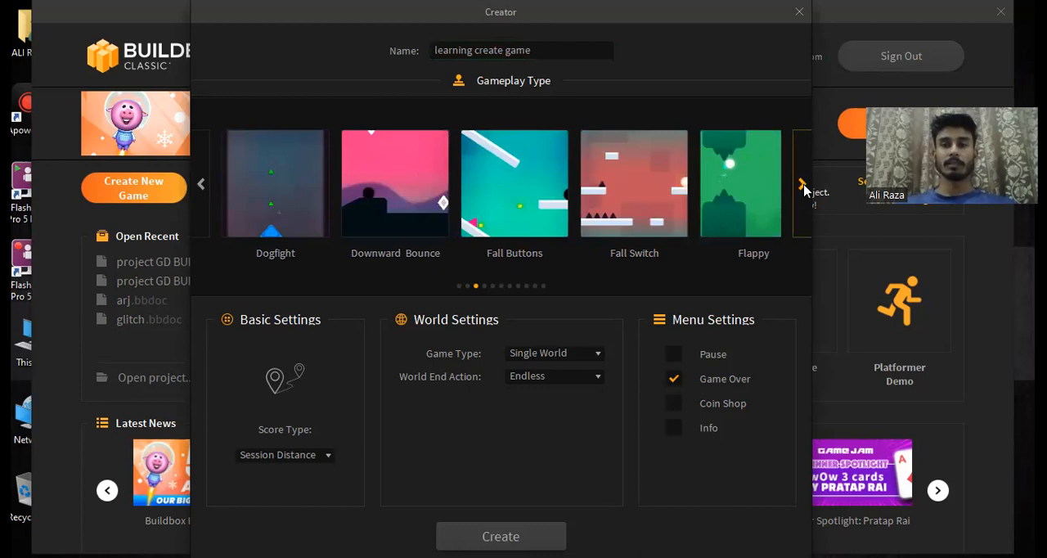
pyautogui.click(802, 186)
pyautogui.click(803, 186)
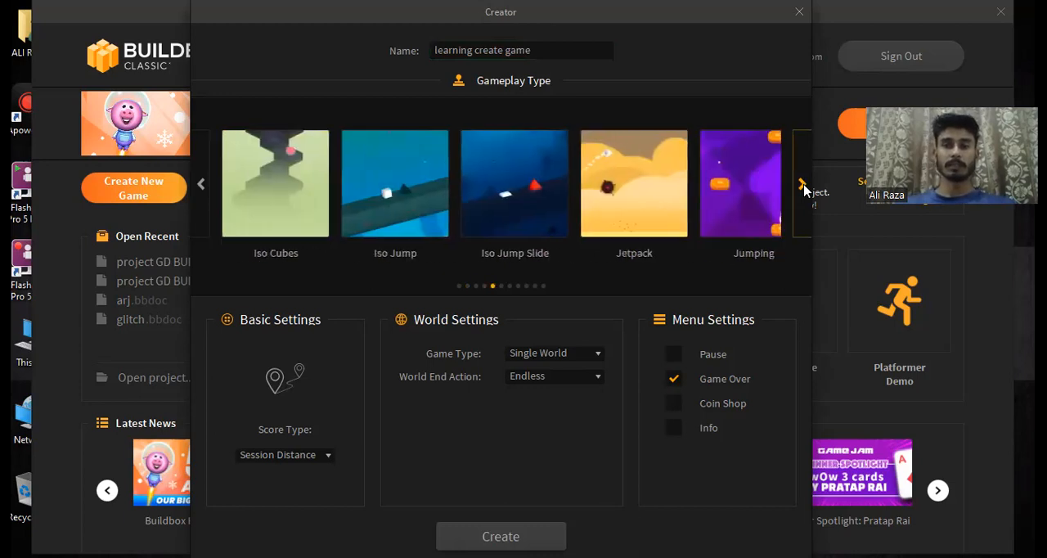
pyautogui.click(803, 186)
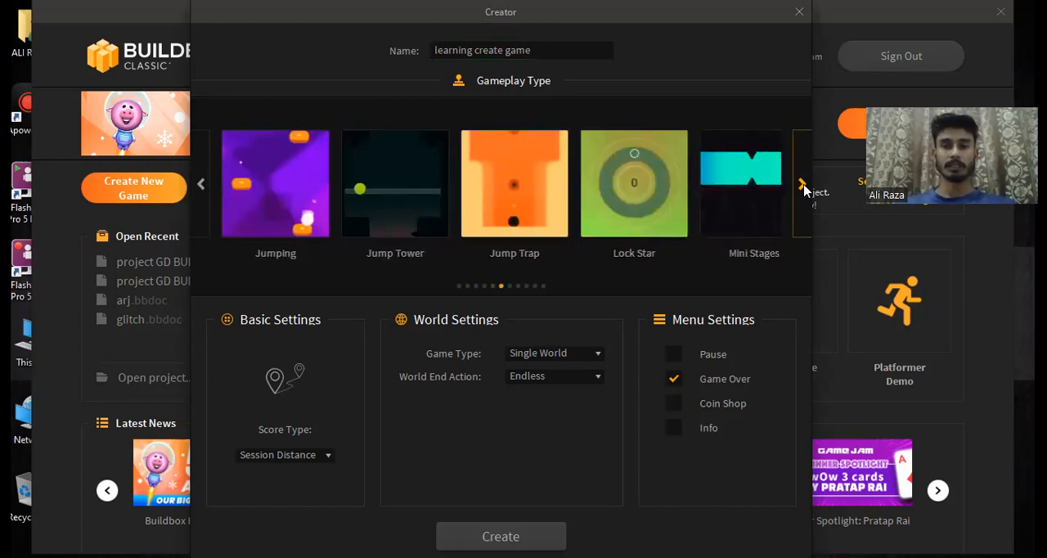
pyautogui.click(803, 187)
pyautogui.click(803, 187)
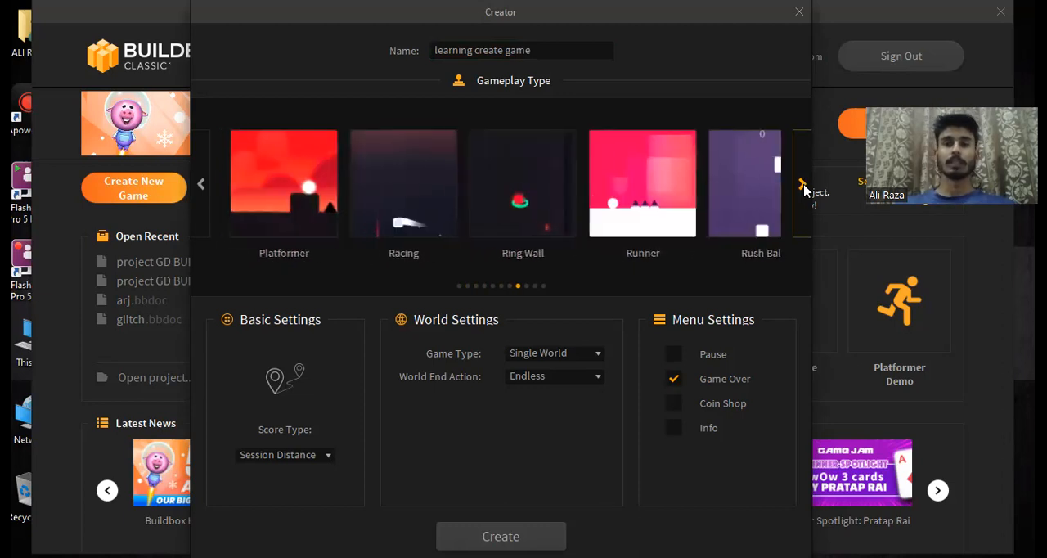
pyautogui.click(279, 188)
# Step: Enable the Pause, Coin Shop and Info menus, and create the game
pyautogui.click(673, 356)
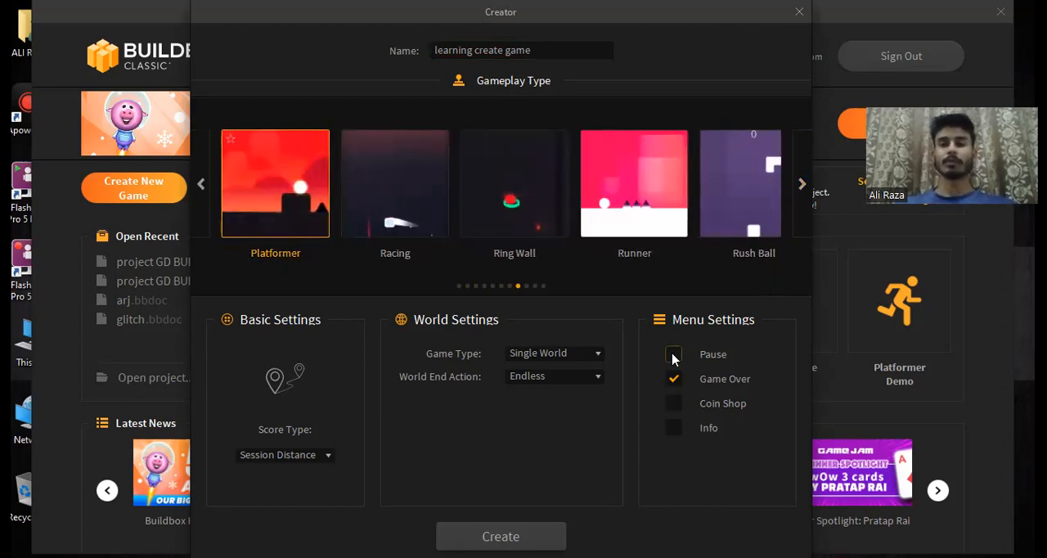
pyautogui.click(673, 404)
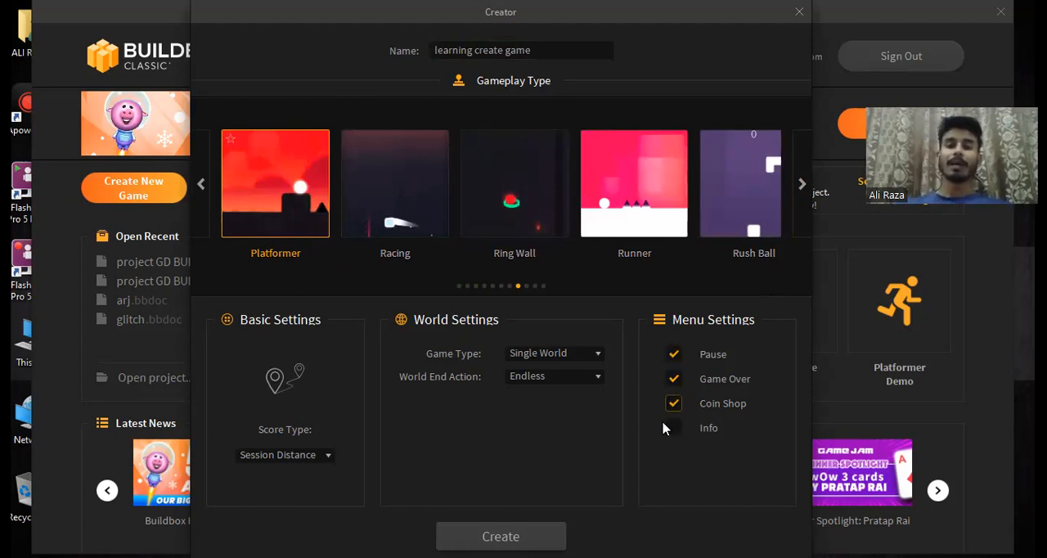
pyautogui.click(673, 428)
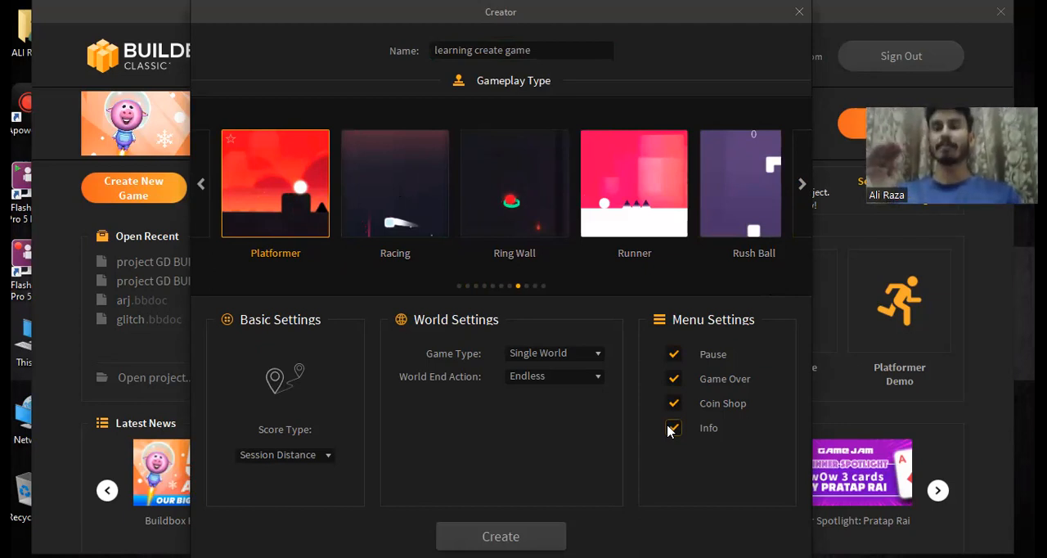
pyautogui.click(501, 537)
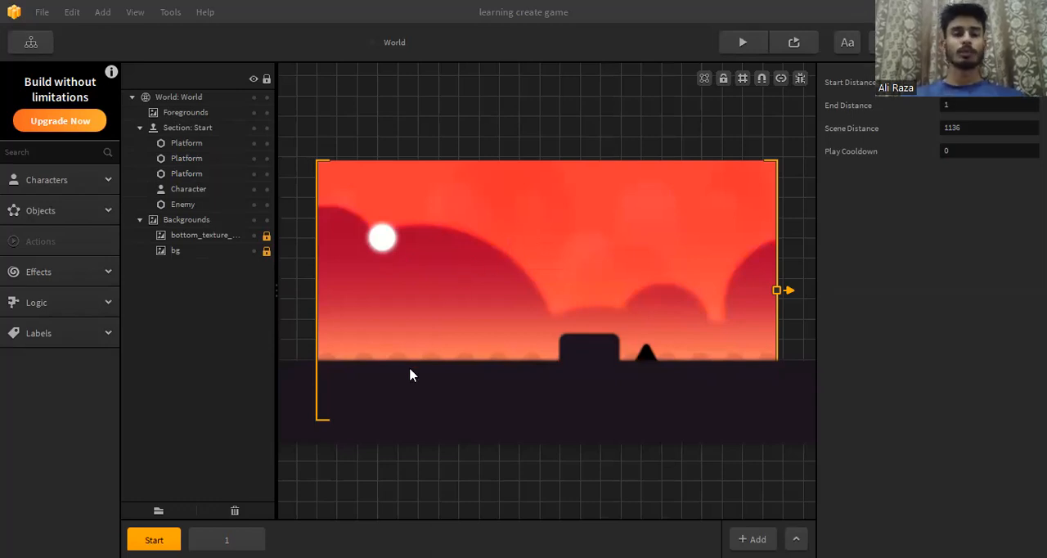
# Step: Examine the layout of scene 1 and return to the Start scene
pyautogui.click(227, 541)
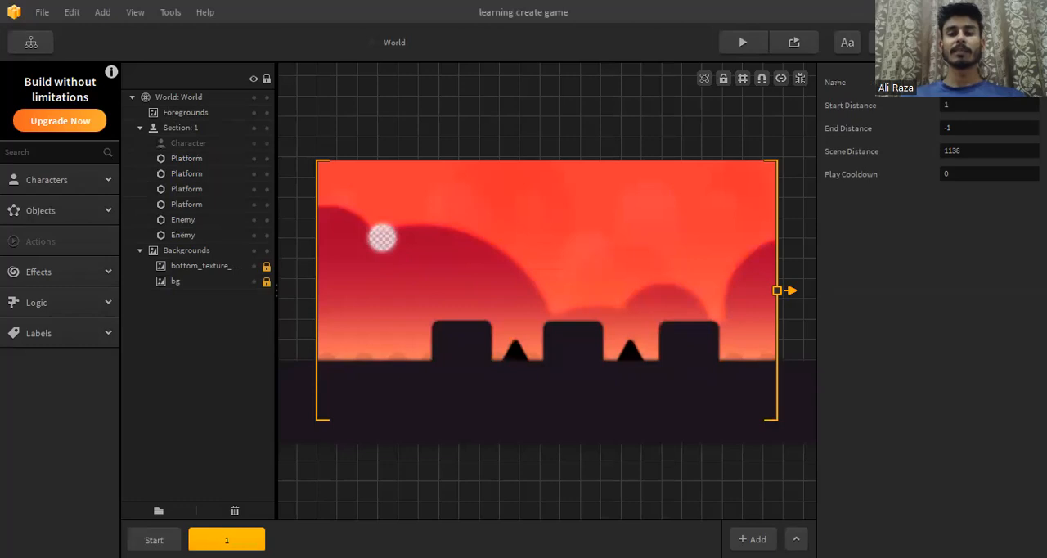
pyautogui.click(154, 540)
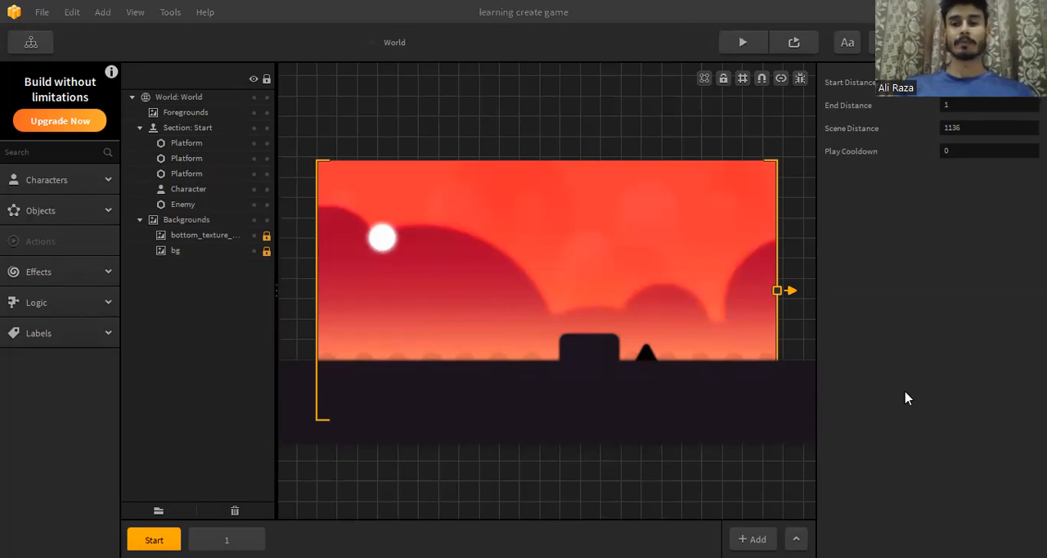
pyautogui.press('super+e')
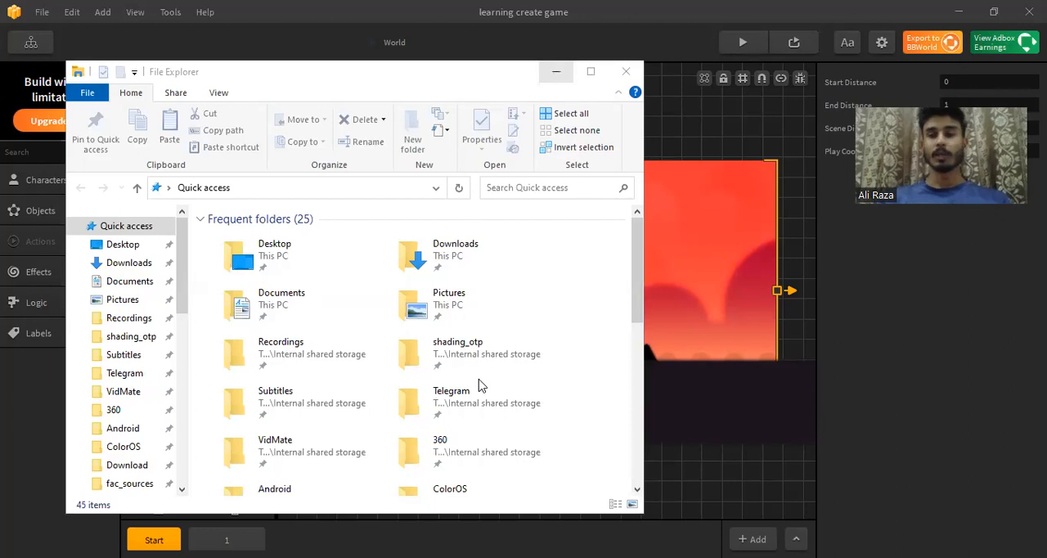
pyautogui.hotkey('alt', 'F4')
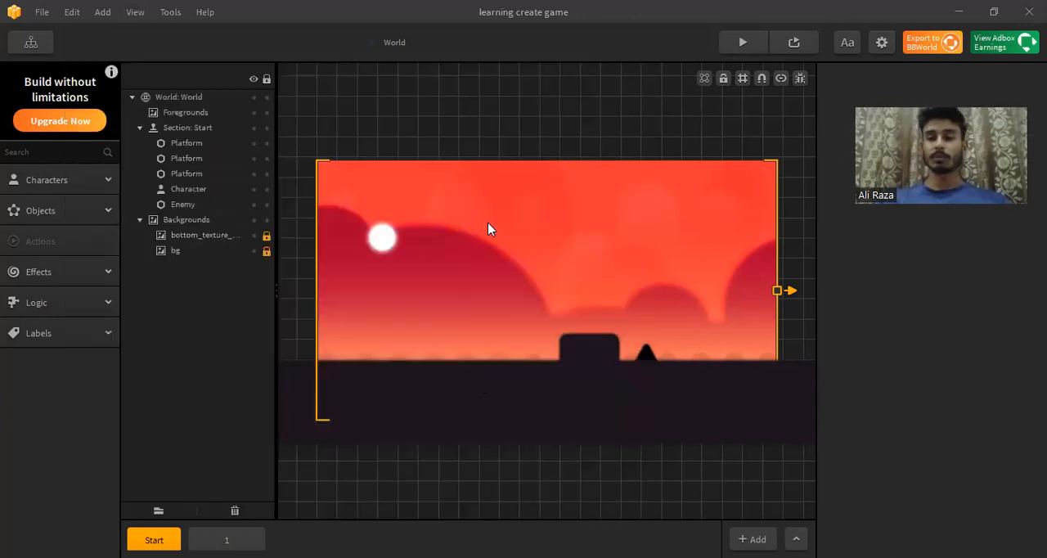
# Step: Unlock the bottom texture and bg background layers and remove the image from bg
pyautogui.click(266, 250)
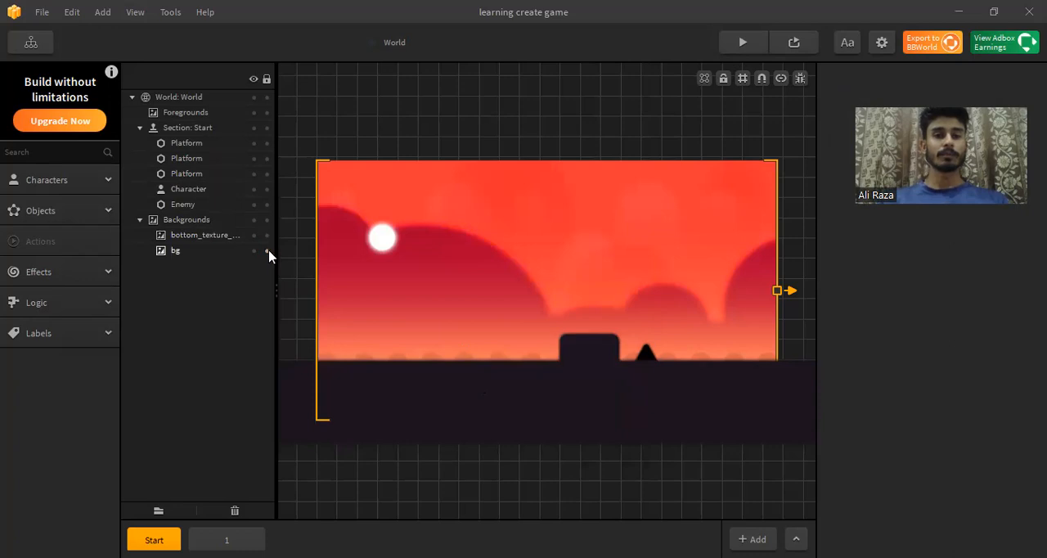
pyautogui.click(229, 240)
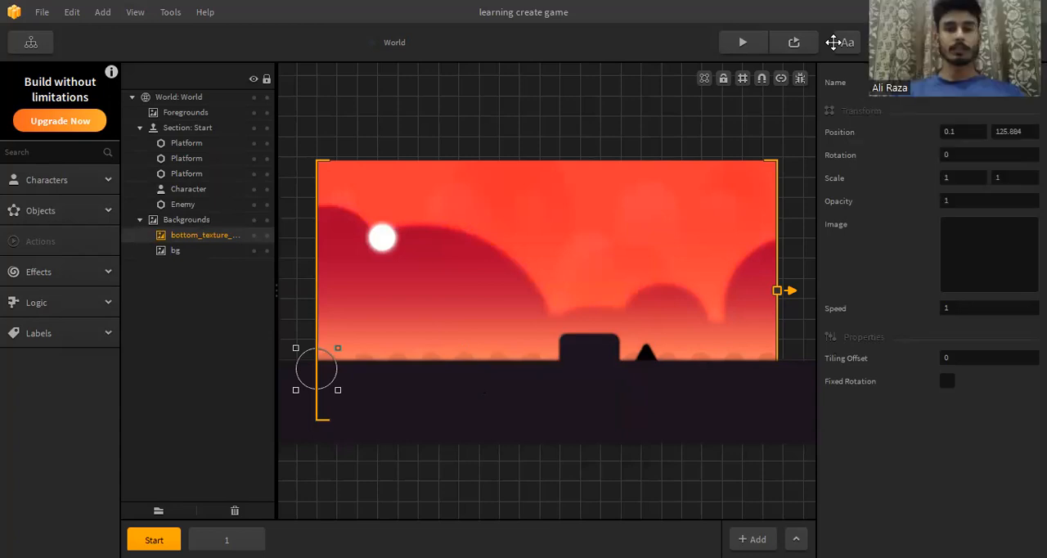
pyautogui.click(175, 250)
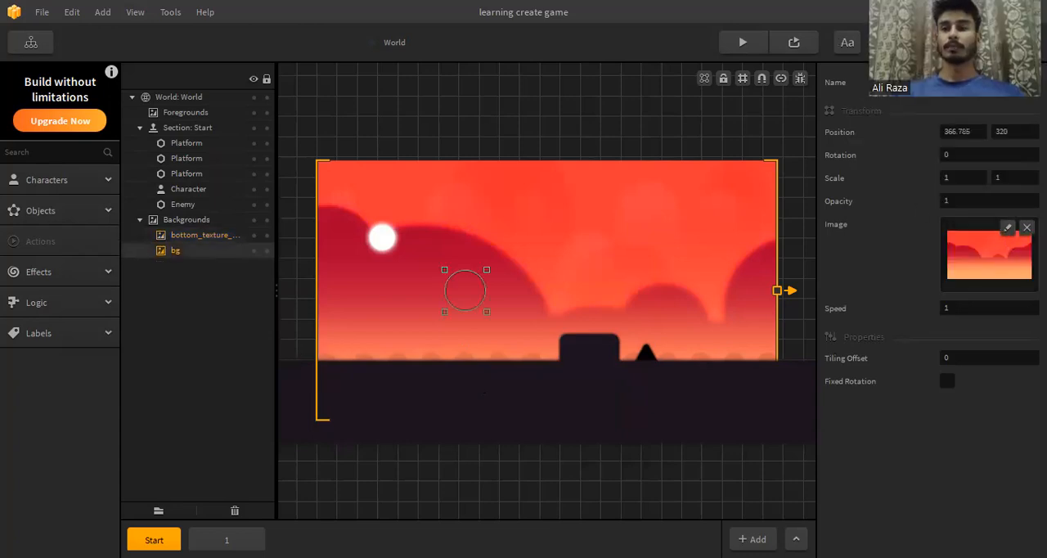
pyautogui.click(1007, 228)
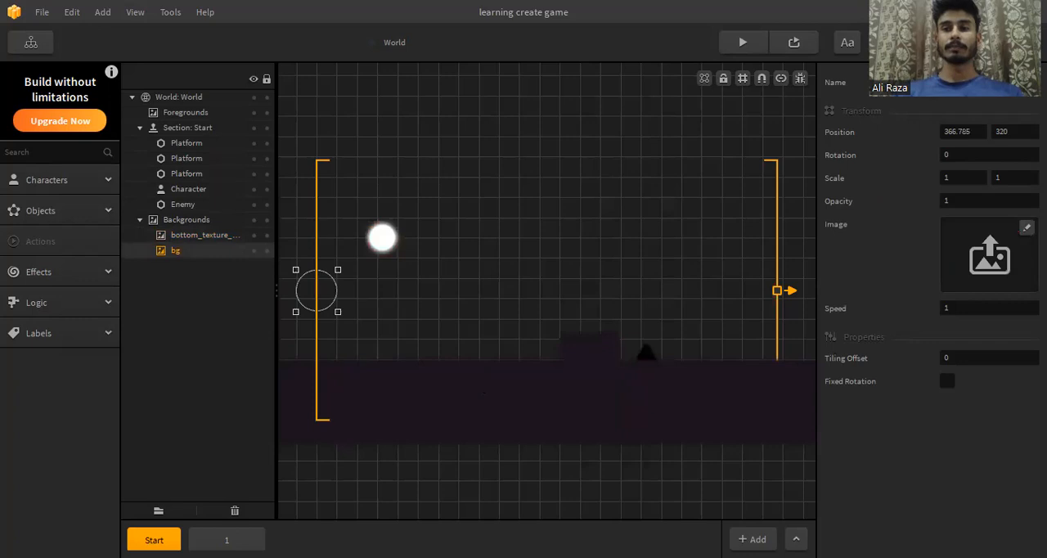
# Step: Delete the white ball character from the Start scene
pyautogui.click(382, 242)
pyautogui.press('Delete')
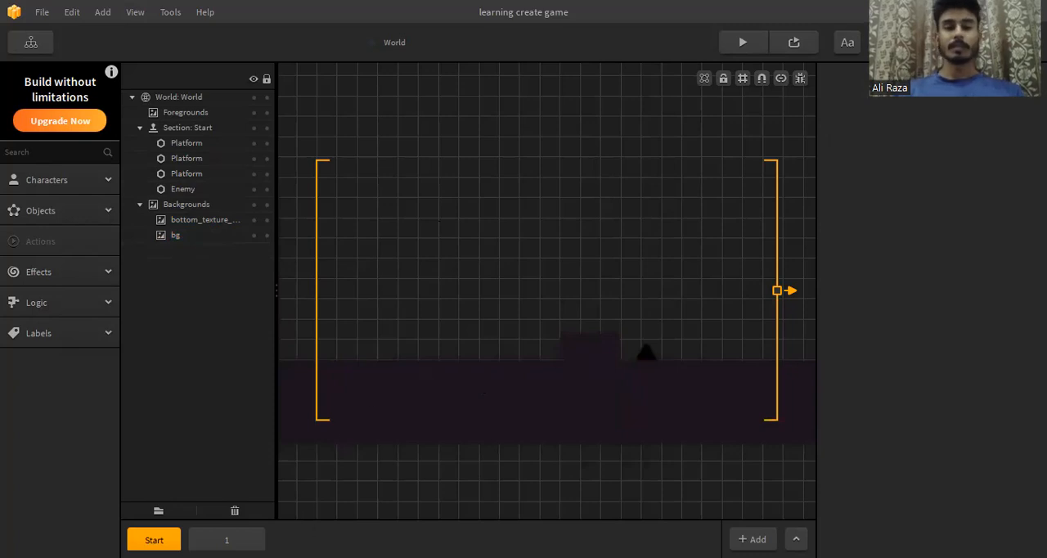
# Step: Open File Explorer and go to the project Assets folder in Semester Project - Phase 01 on Local Disk (G:)
pyautogui.press('super+e')
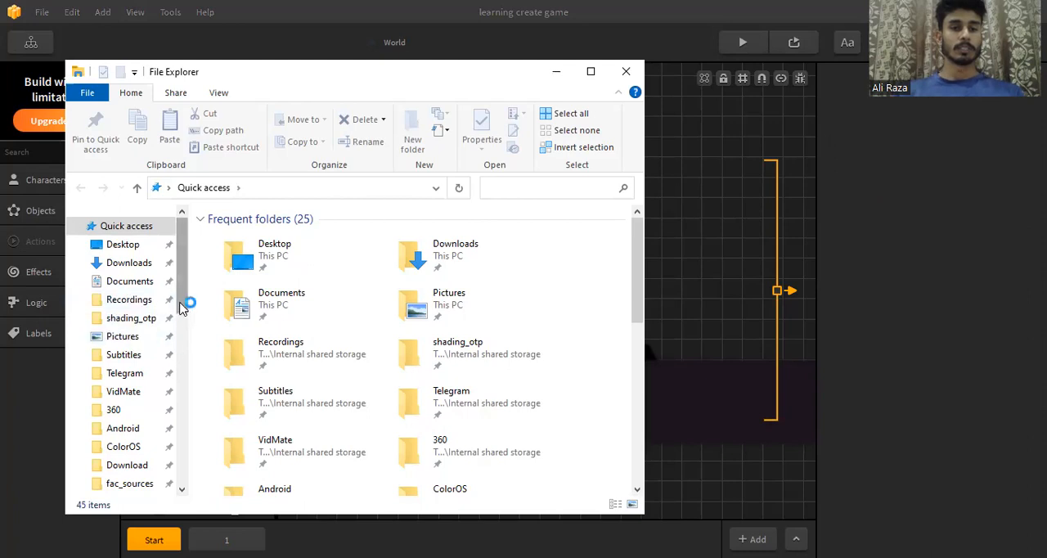
pyautogui.scroll(-2, 182, 344)
pyautogui.moveTo(182, 342); pyautogui.dragTo(182, 411)
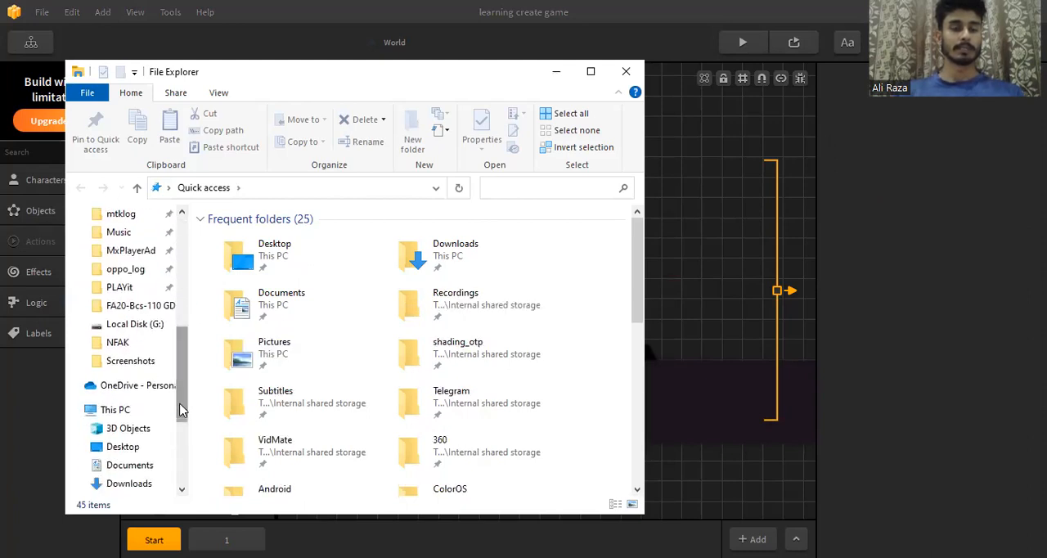
pyautogui.click(135, 324)
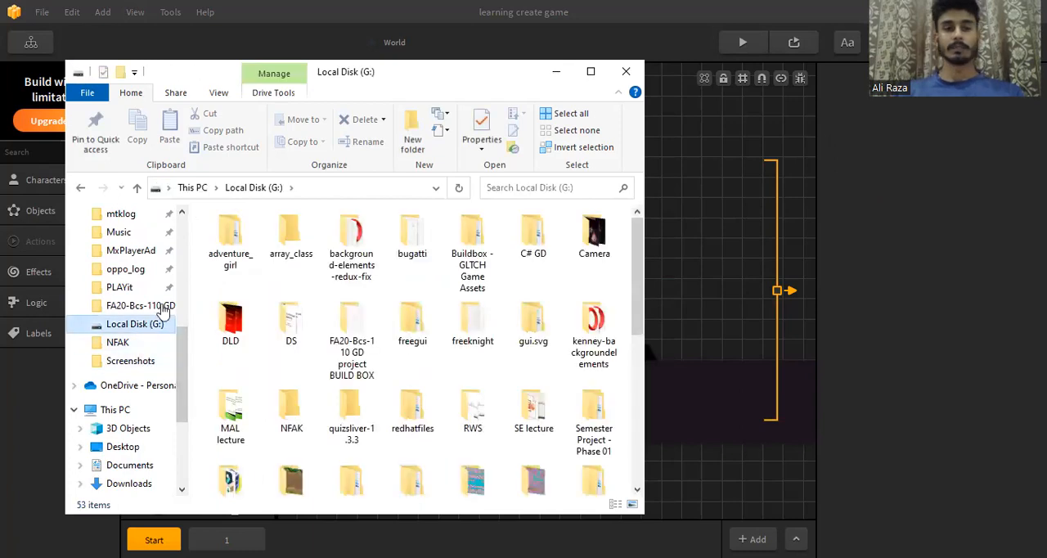
pyautogui.click(589, 75)
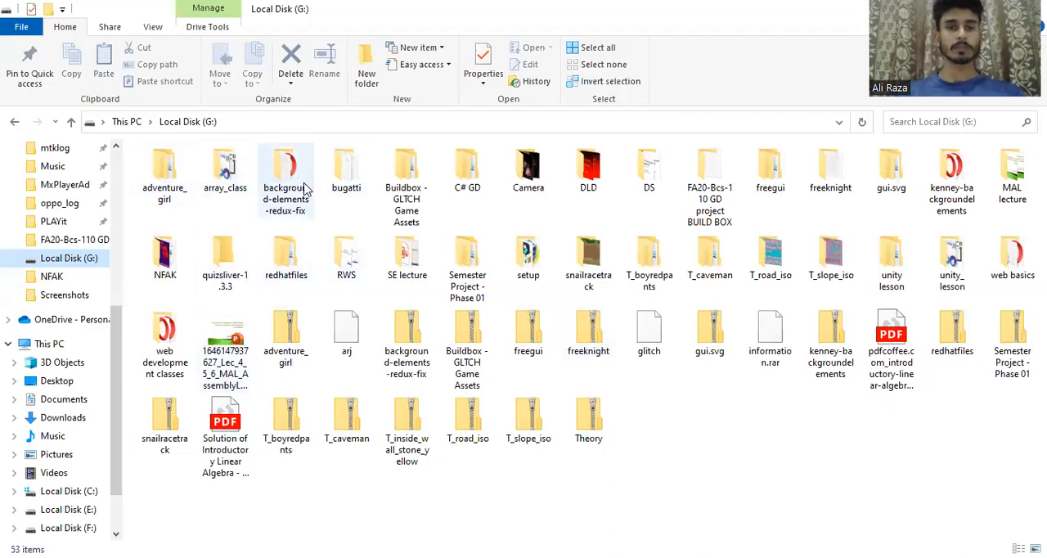
pyautogui.doubleClick(469, 291)
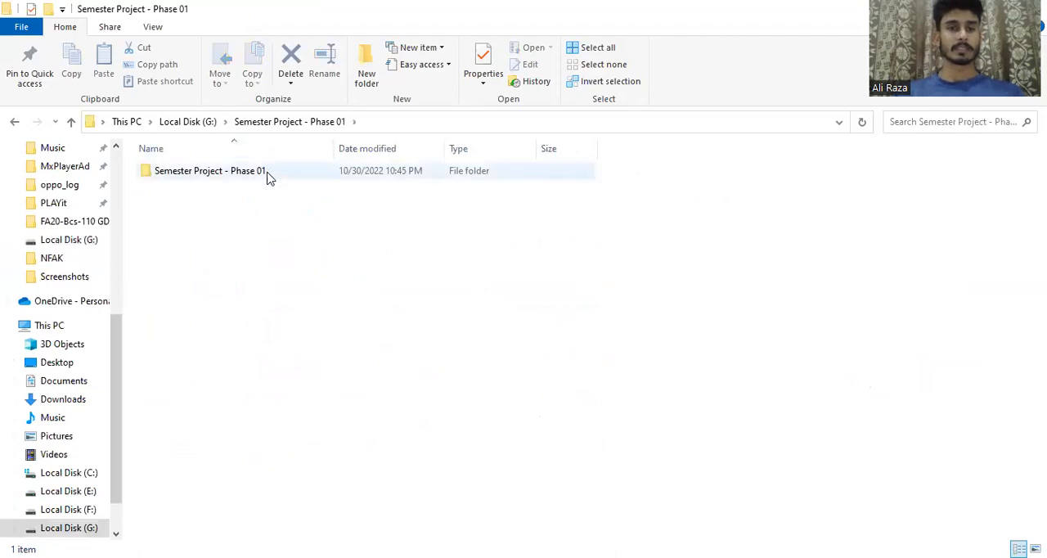
pyautogui.doubleClick(269, 174)
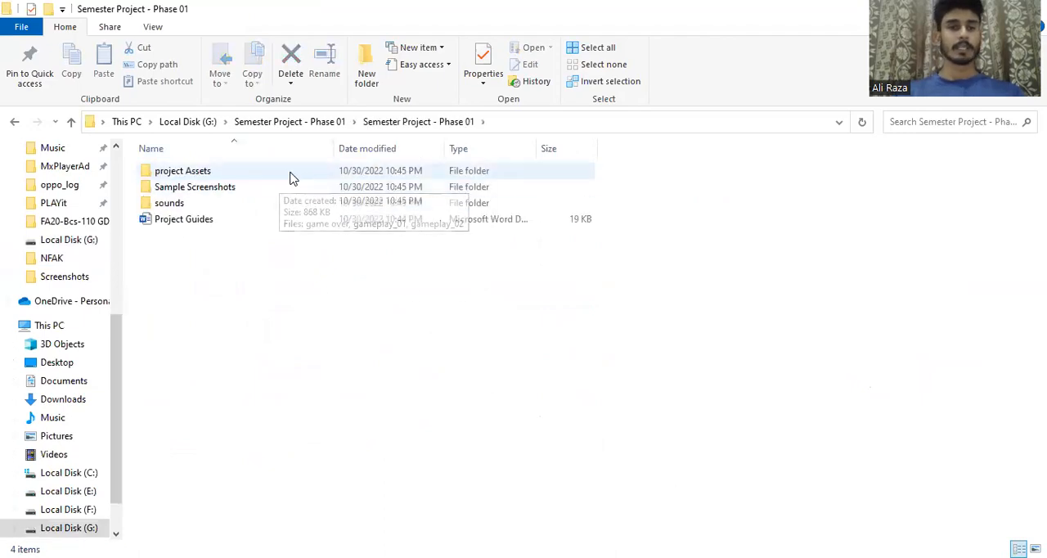
pyautogui.doubleClick(292, 173)
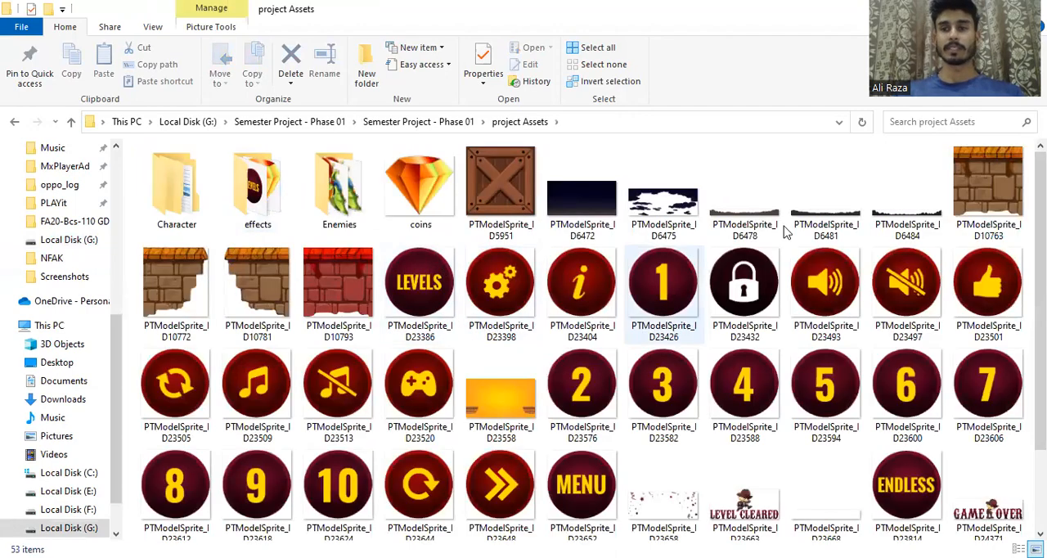
# Step: Add the sunset gradient PTModelSprite_ID31696 to the Start scene as a background and stretch its vertical scale to about 1.6
pyautogui.scroll(-3, 586, 340)
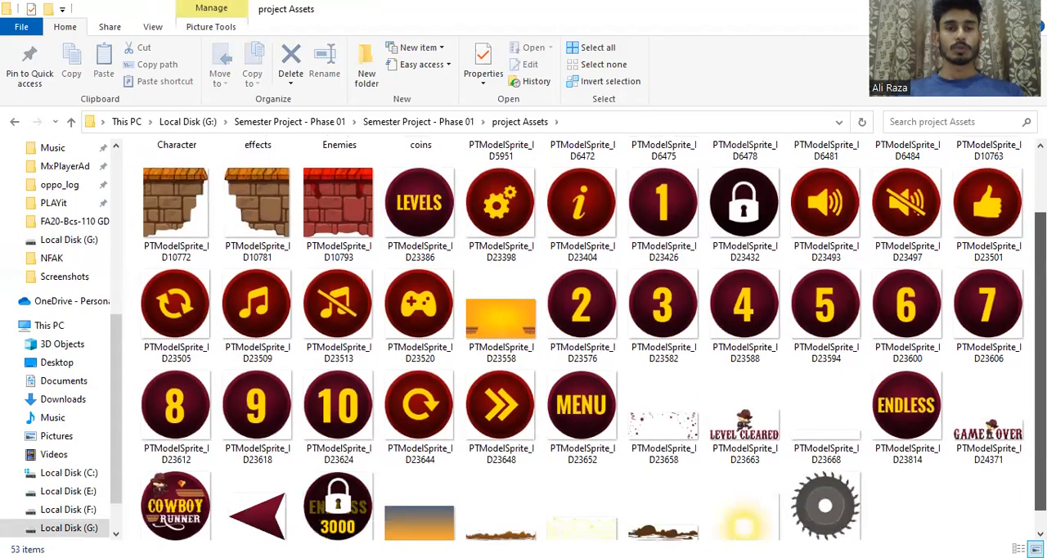
pyautogui.scroll(1, 597, 486)
pyautogui.scroll(-1, 596, 486)
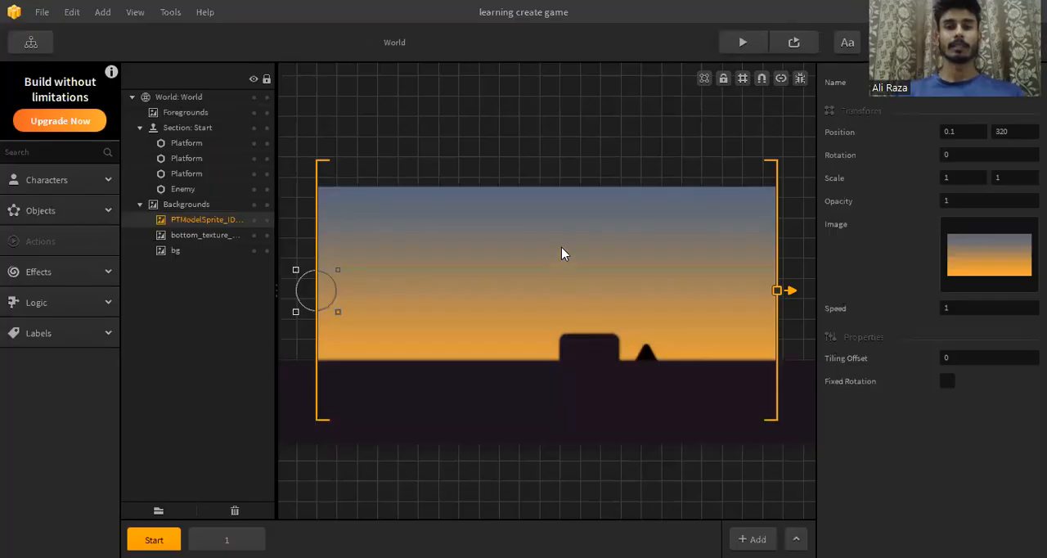
pyautogui.moveTo(340, 266); pyautogui.dragTo(340, 242)
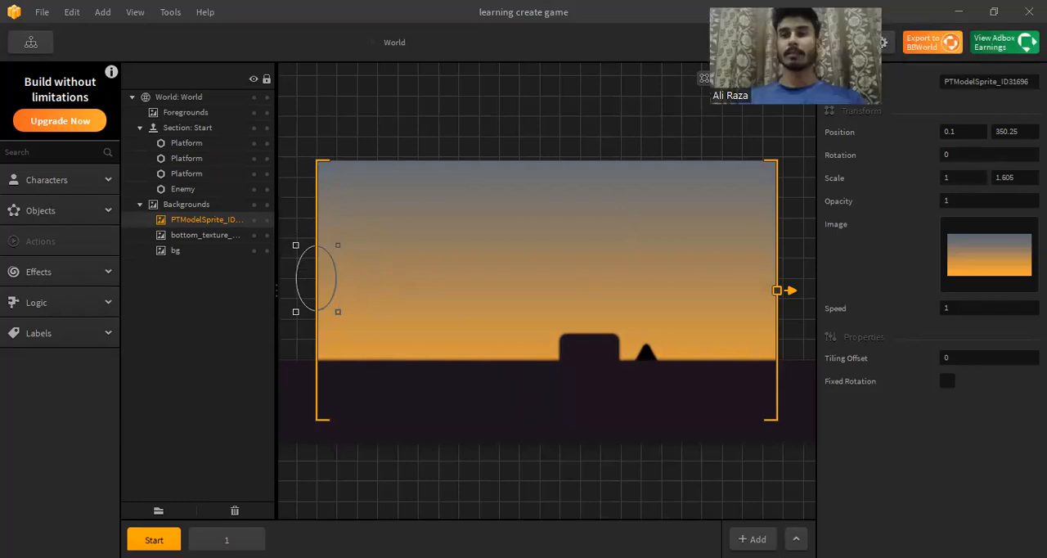
# Step: Rename the sunset gradient layer to "background" and enable its fixed rotation
pyautogui.click(980, 78)
pyautogui.hotkey('ctrl', 'a')
pyautogui.press('BackSpace')
pyautogui.write('background')
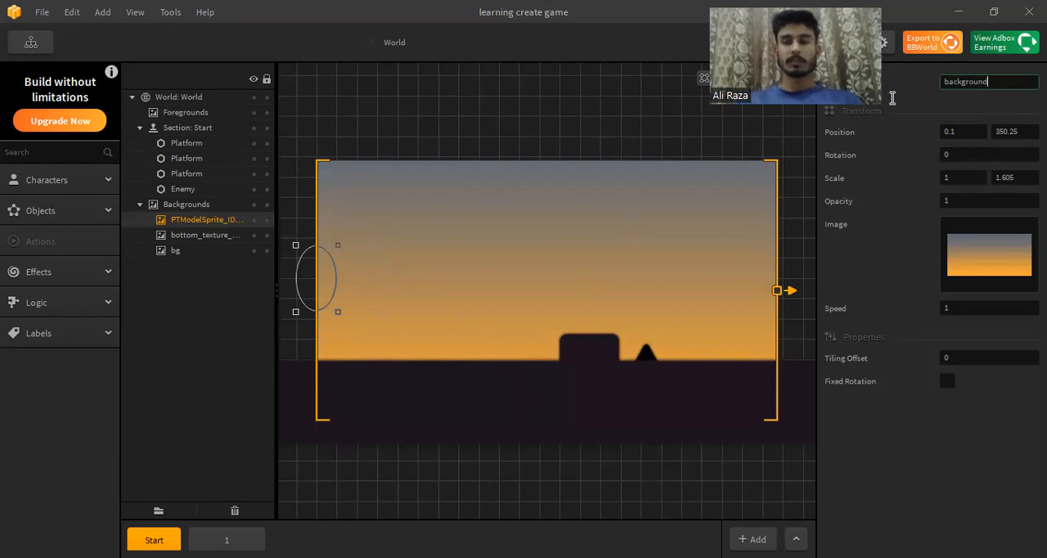
pyautogui.press('Return')
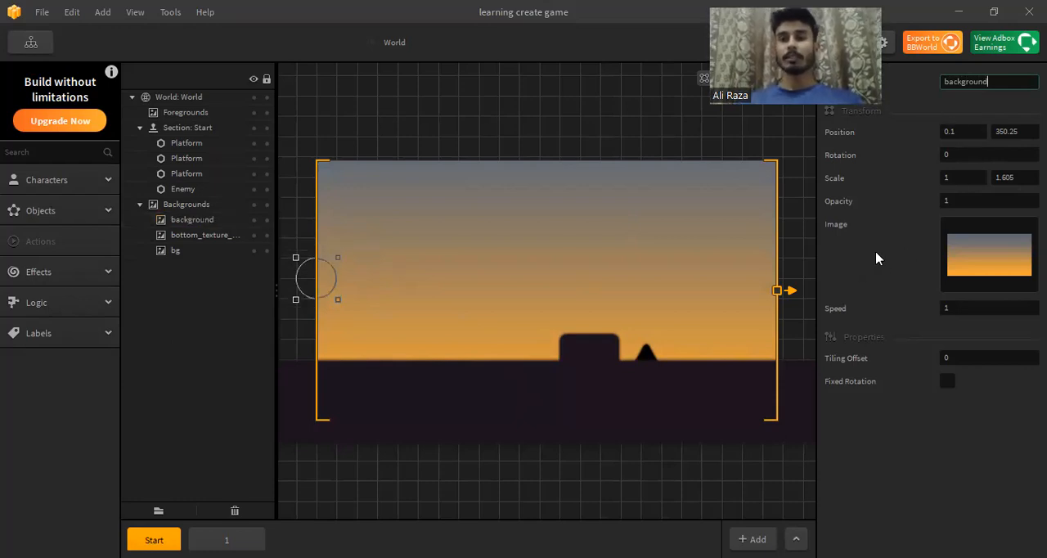
pyautogui.click(949, 384)
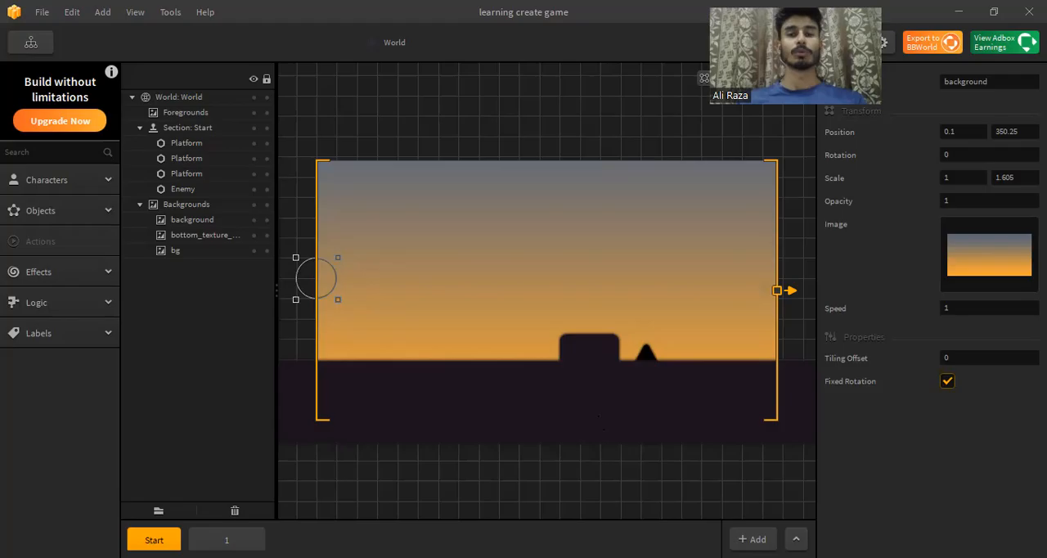
# Step: Add the dark hills image PTModelSprite_ID31706 from the project Assets folder to the Start scene as an object
pyautogui.hotkey('alt', 'Tab')
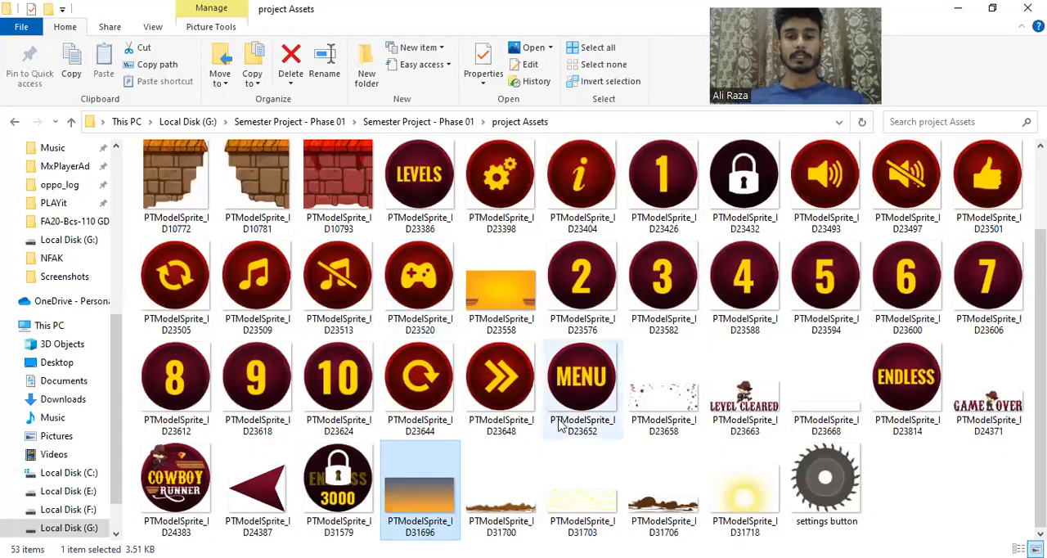
pyautogui.moveTo(505, 497); pyautogui.dragTo(550, 526)
pyautogui.click(951, 476)
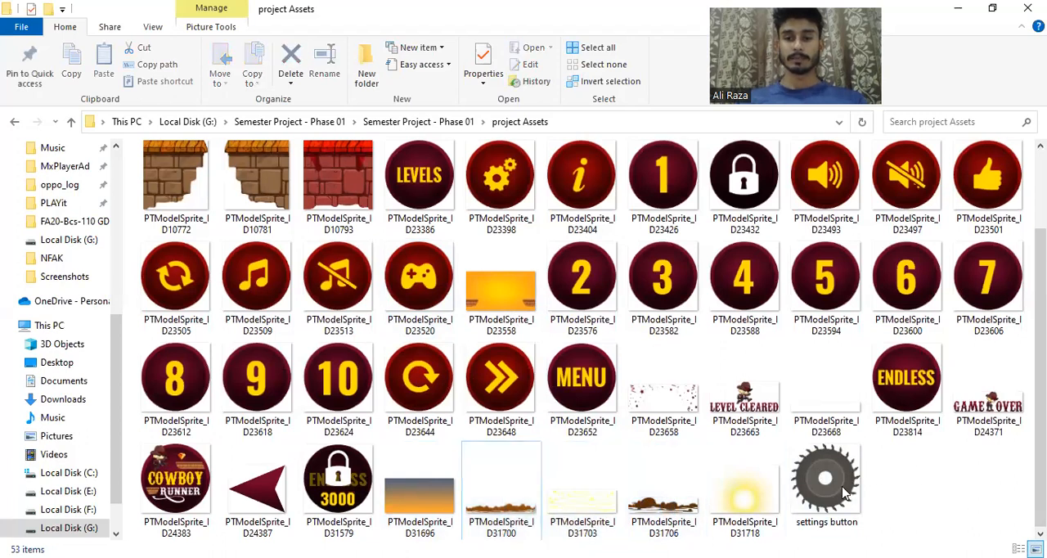
pyautogui.click(673, 511)
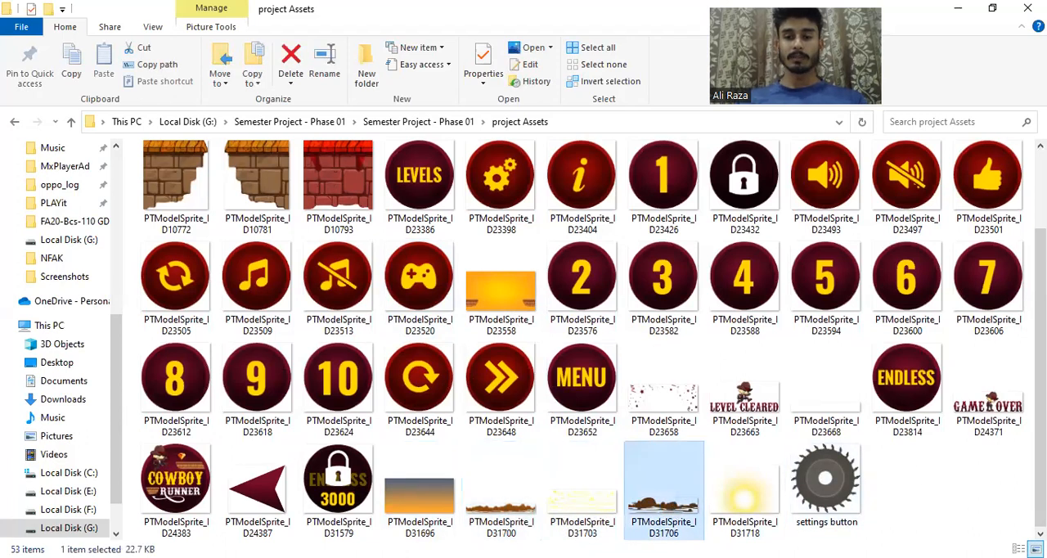
pyautogui.hotkey('alt', 'Tab')
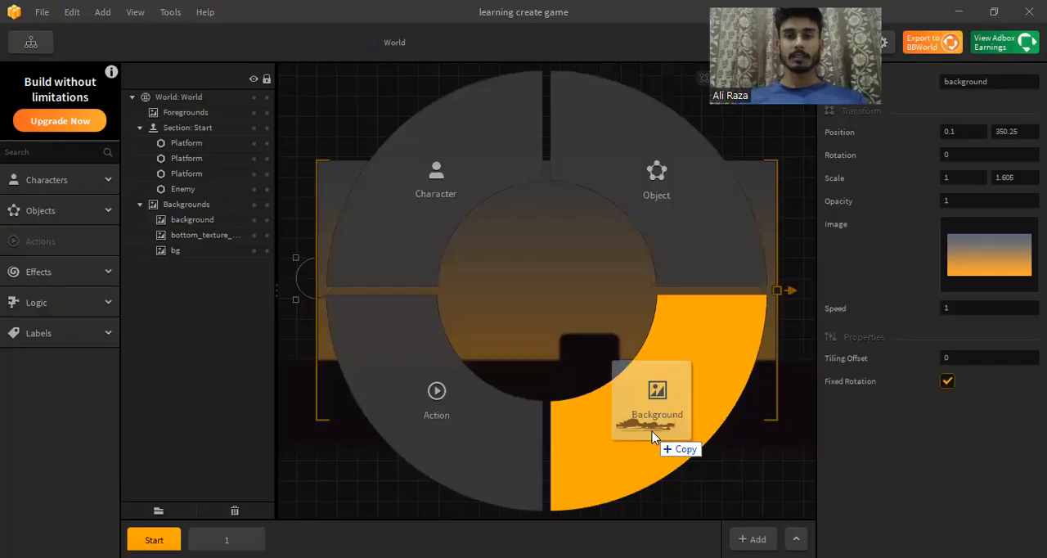
pyautogui.moveTo(653, 438); pyautogui.dragTo(695, 218)
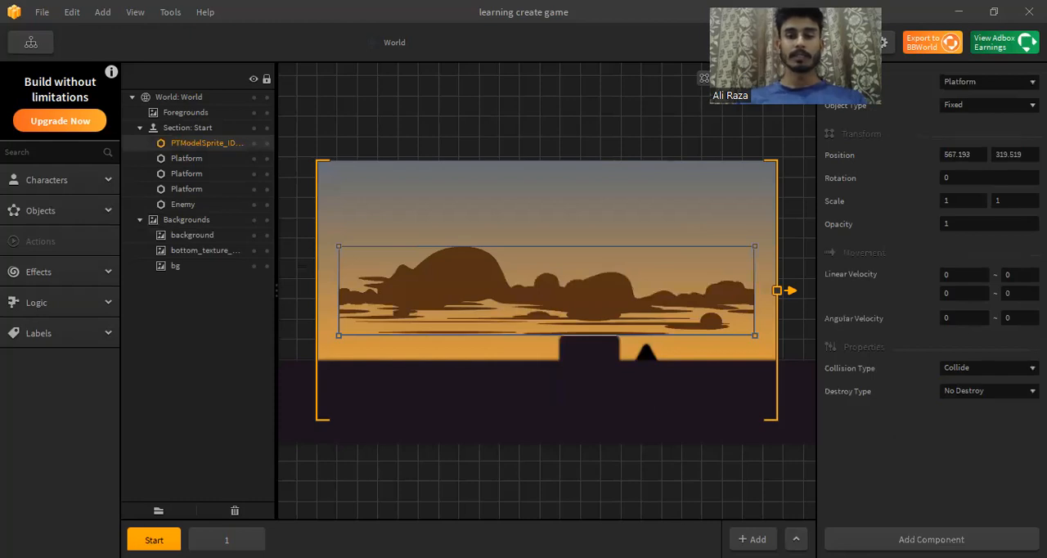
# Step: Add the light brown hills image PTModelSprite_ID31700 to the Start scene as a platform object
pyautogui.hotkey('alt', 'Tab')
pyautogui.moveTo(508, 492)
pyautogui.mouseDown()
pyautogui.moveTo(644, 539)
pyautogui.moveTo(507, 505)
pyautogui.mouseUp()
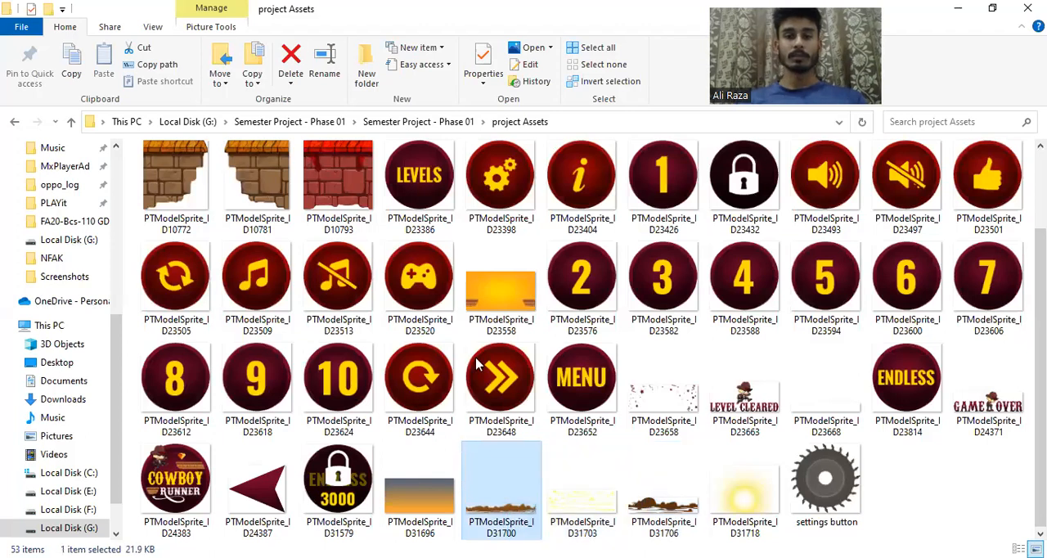
pyautogui.hotkey('alt', 'Tab')
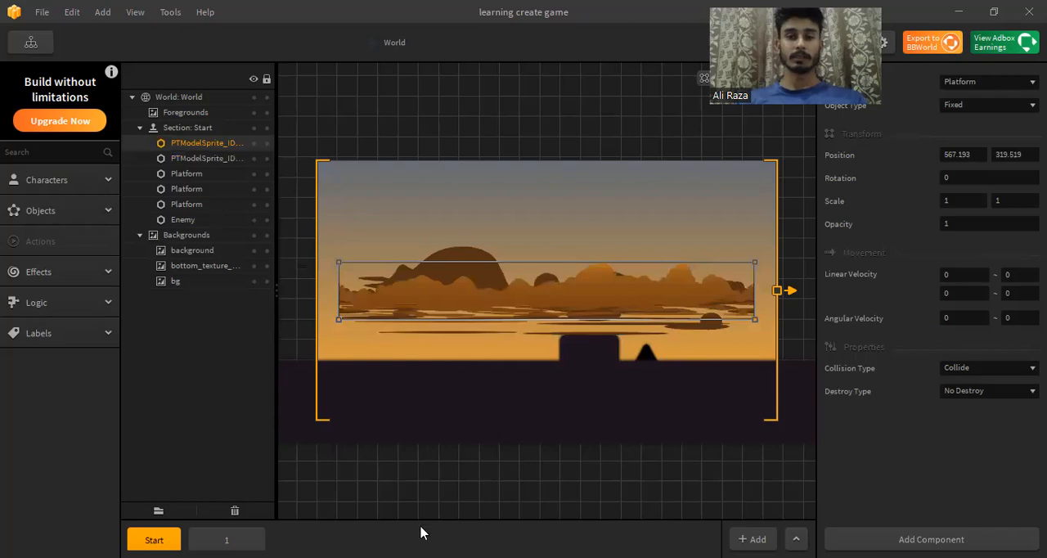
# Step: Add the yellow clouds image PTModelSprite_ID31703 to the Start scene as a platform object
pyautogui.hotkey('alt', 'Tab')
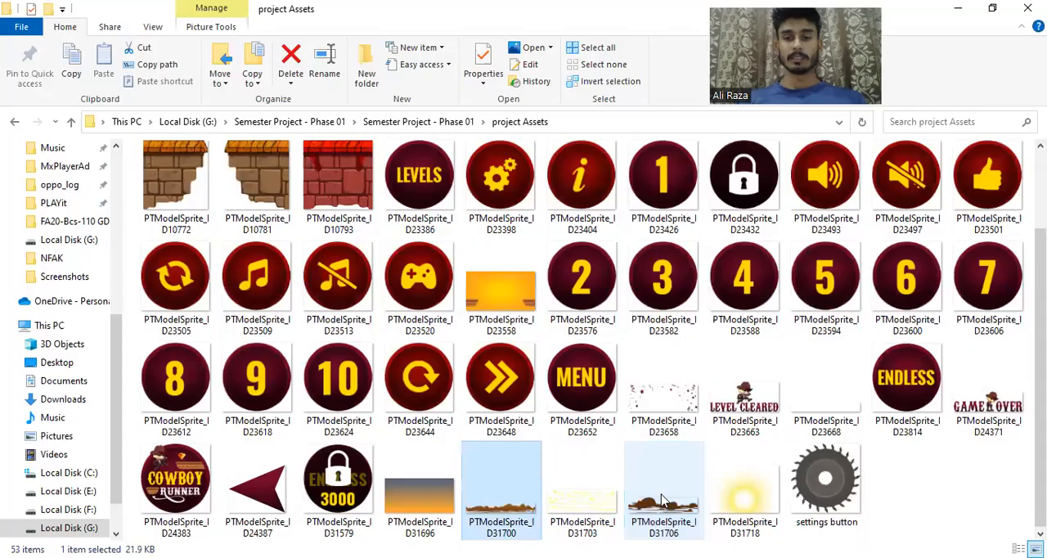
pyautogui.click(604, 525)
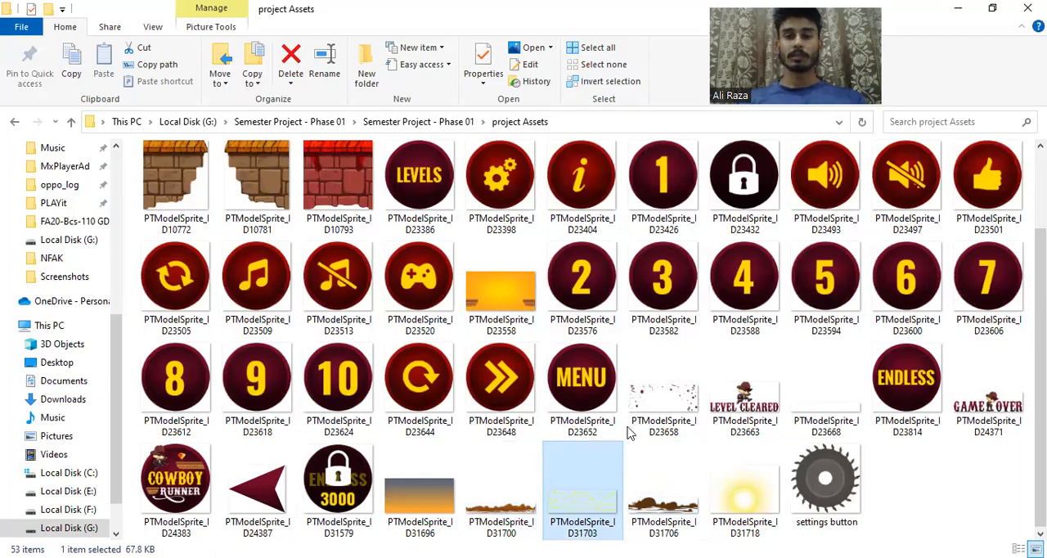
pyautogui.hotkey('alt', 'Tab')
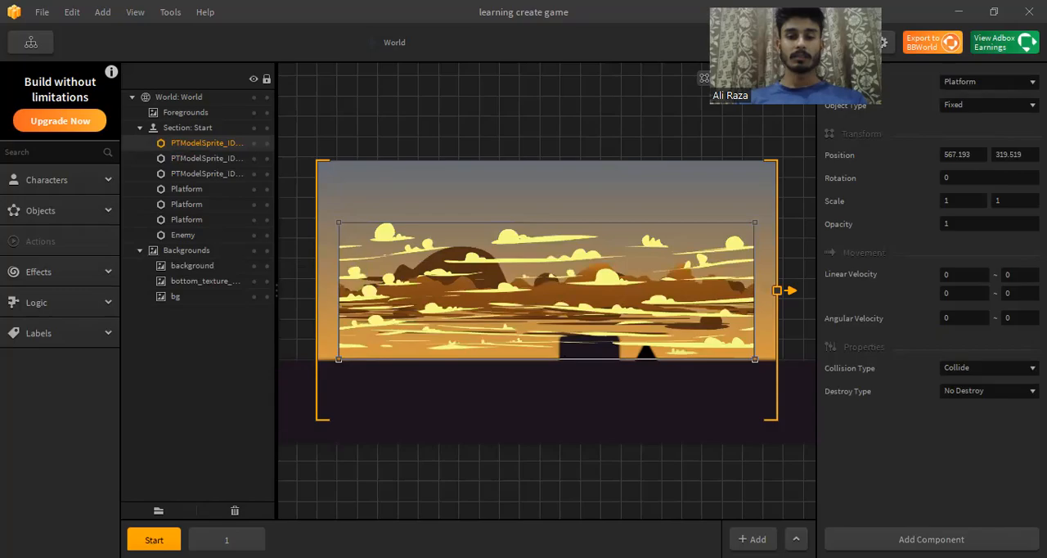
# Step: Add the glowing sun image PTModelSprite_ID31718 to the Start scene as a platform object
pyautogui.hotkey('alt', 'Tab')
pyautogui.click(762, 489)
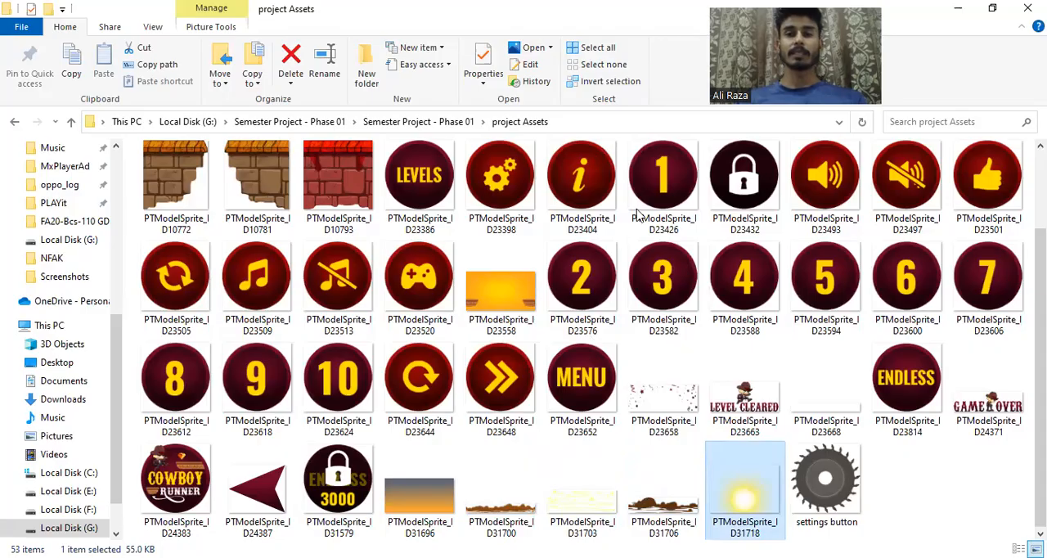
pyautogui.hotkey('alt', 'Tab')
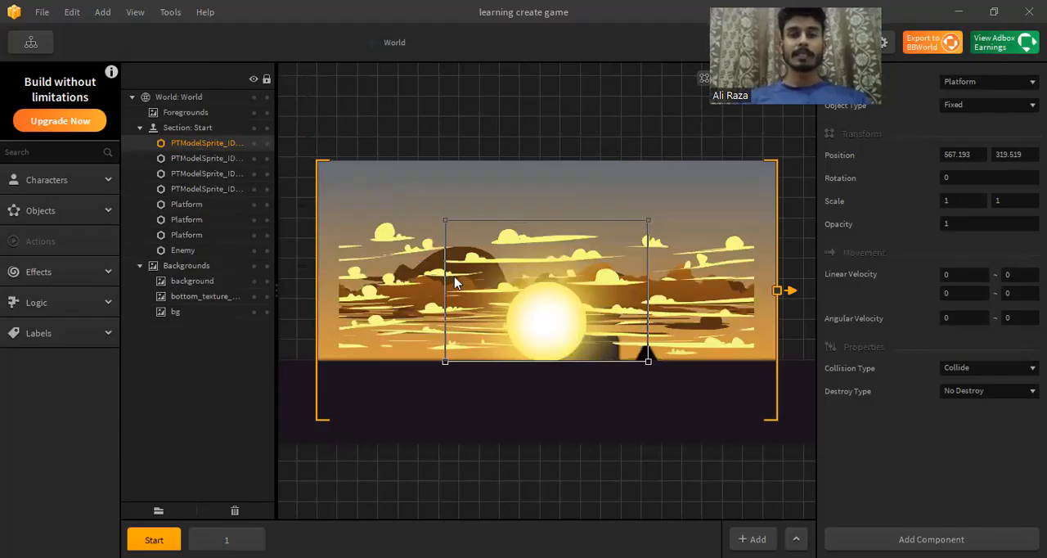
# Step: Place the clouds layer above the sun in the Start section and move the clouds up over the frame's upper edge
pyautogui.click(365, 304)
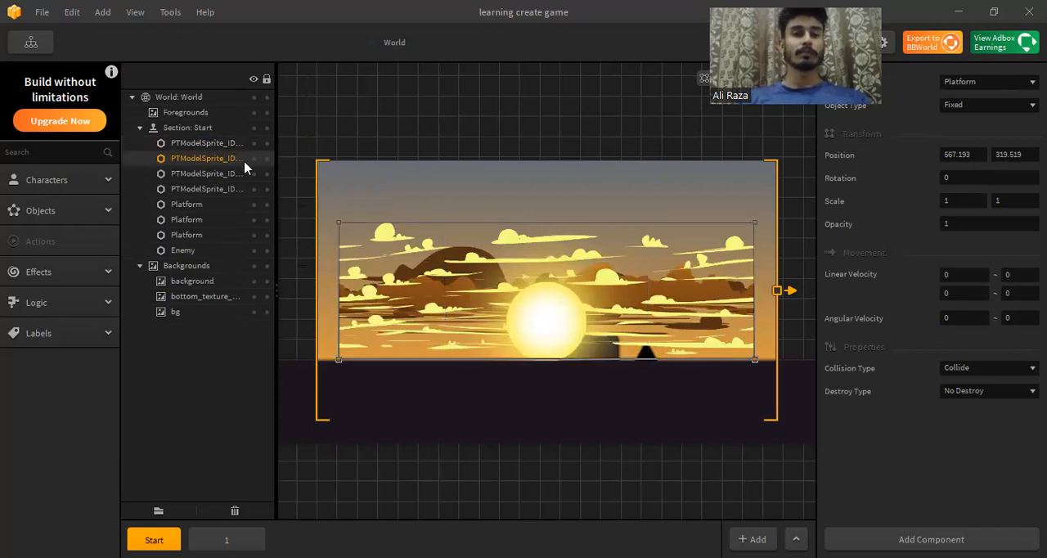
pyautogui.moveTo(243, 159); pyautogui.dragTo(237, 143)
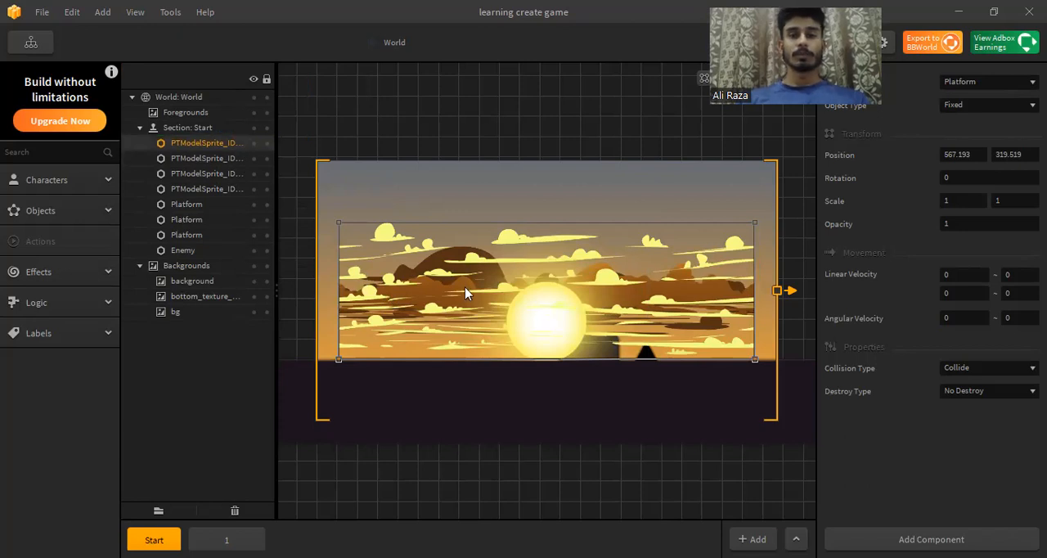
pyautogui.moveTo(489, 283); pyautogui.dragTo(474, 158)
# Step: Move the sun down below the ground, and delete the sun and both hill sprites from the Start section
pyautogui.moveTo(494, 285); pyautogui.dragTo(449, 412)
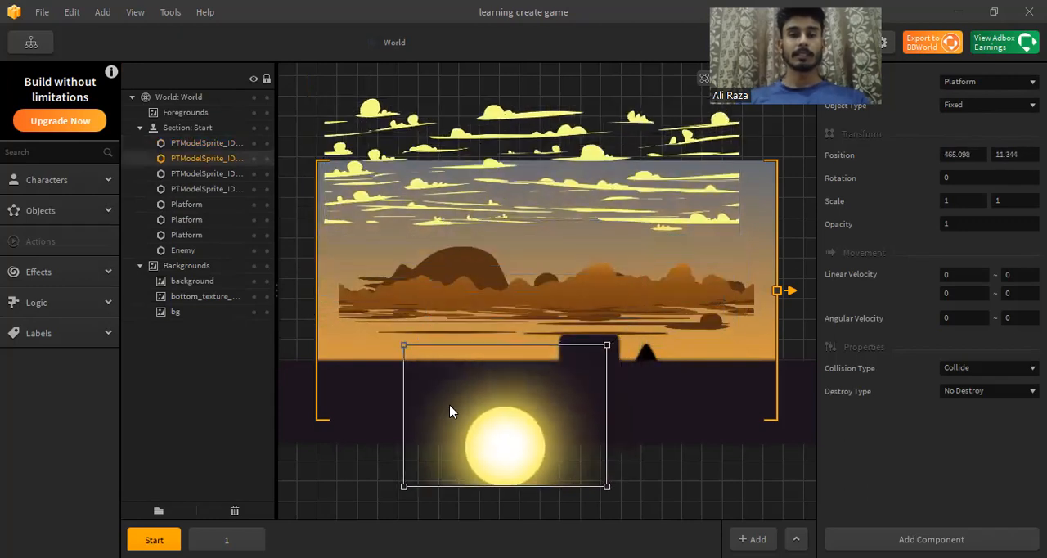
pyautogui.press('Delete')
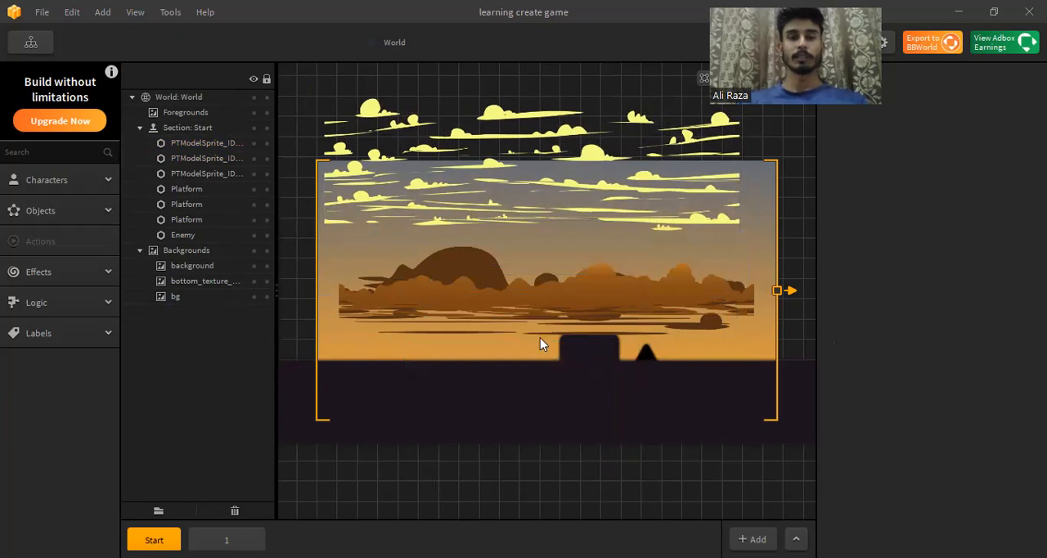
pyautogui.click(549, 288)
pyautogui.press('Delete')
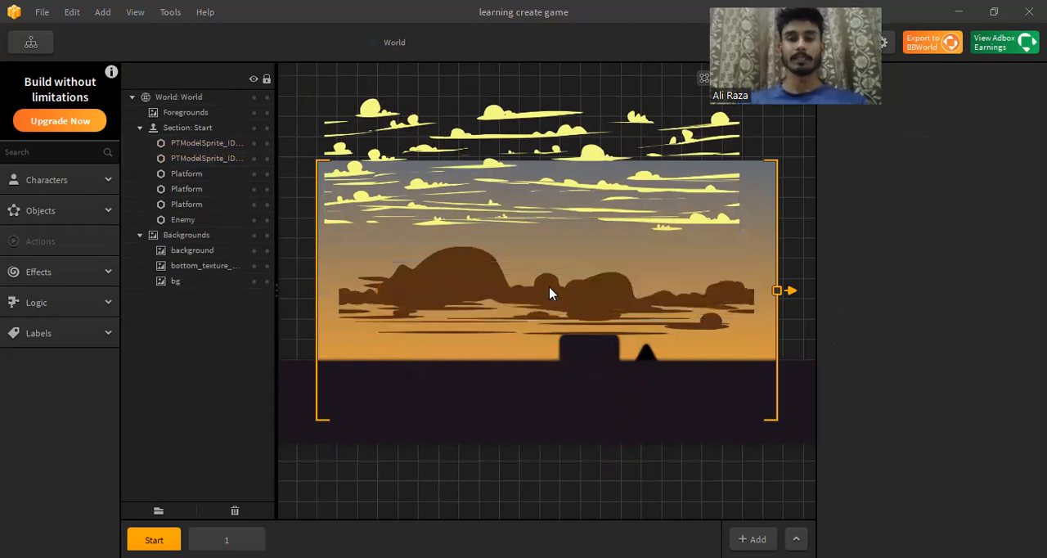
pyautogui.click(549, 292)
pyautogui.press('Delete')
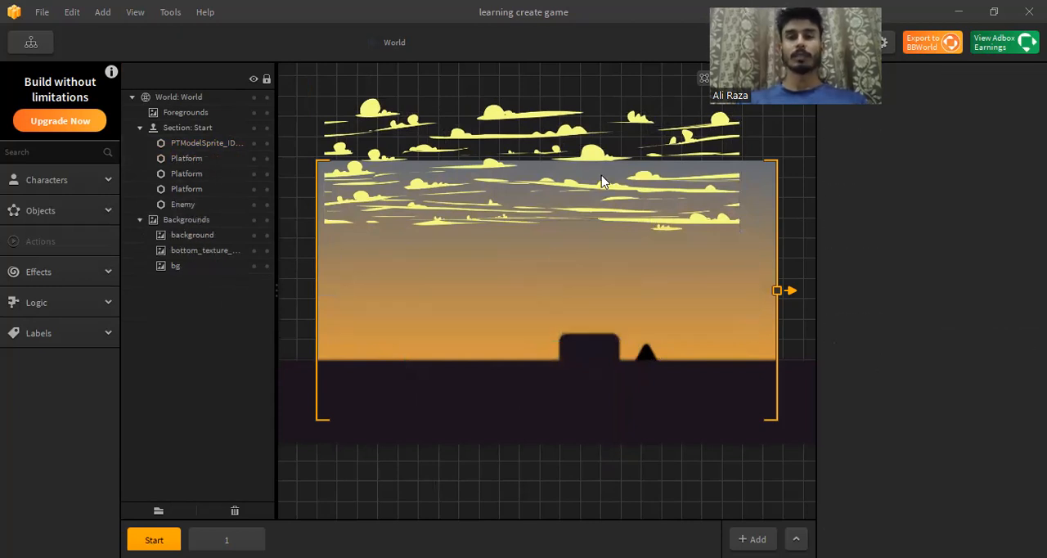
# Step: Move the clouds sprite down into the frame and enlarge it to a scale of about 1.09 by 1.37
pyautogui.click(597, 223)
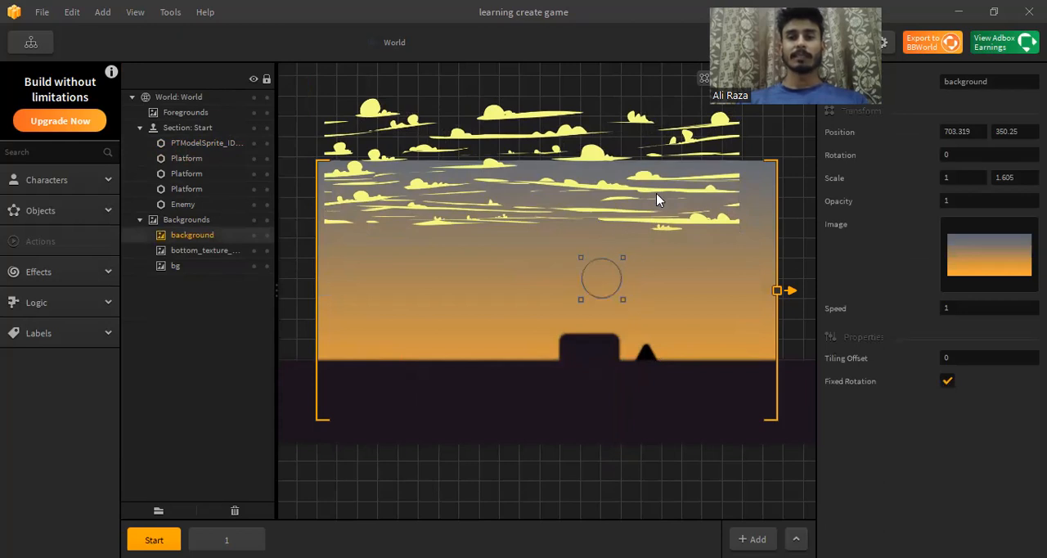
pyautogui.click(217, 145)
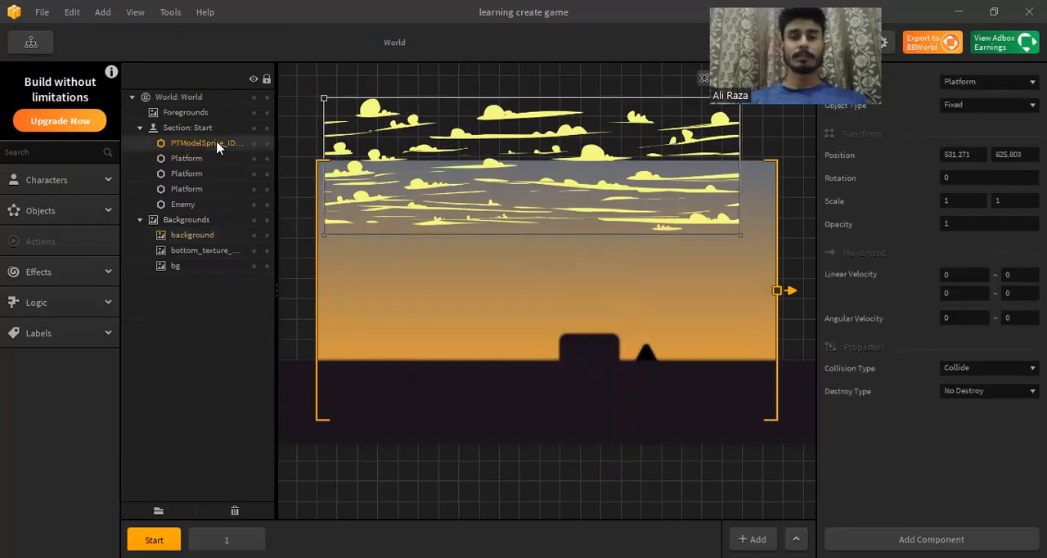
pyautogui.moveTo(480, 155); pyautogui.dragTo(486, 233)
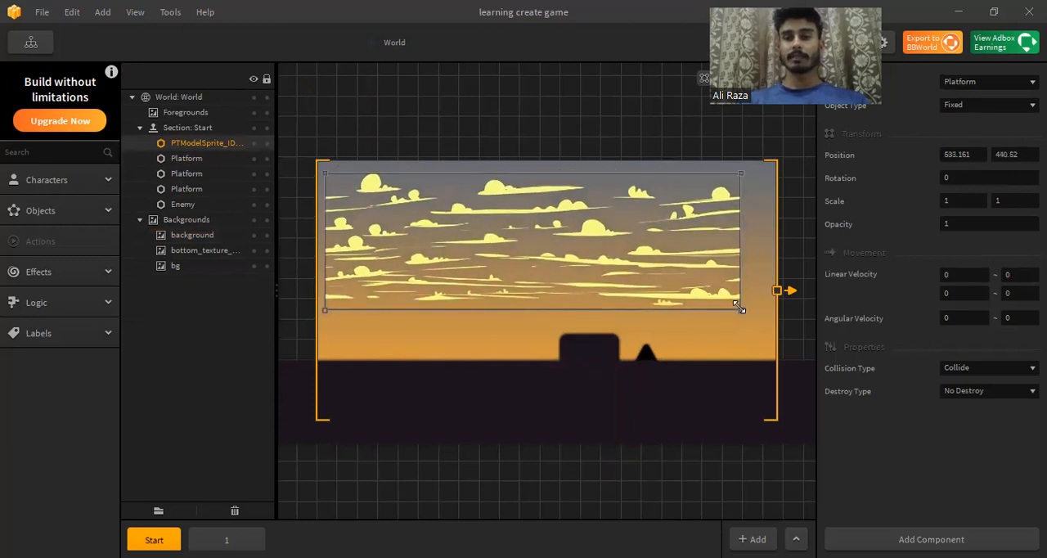
pyautogui.moveTo(746, 306); pyautogui.dragTo(773, 357)
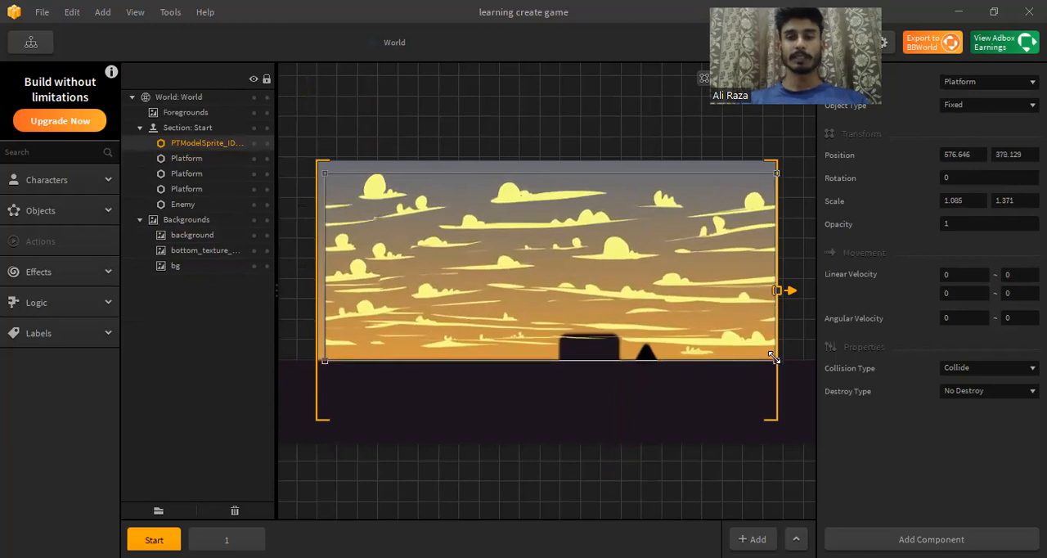
# Step: Enlarge the clouds sprite to a scale of about 1.10 by 1.45 to fill the sky, and set its collision type to No Collide
pyautogui.moveTo(776, 173); pyautogui.dragTo(775, 163)
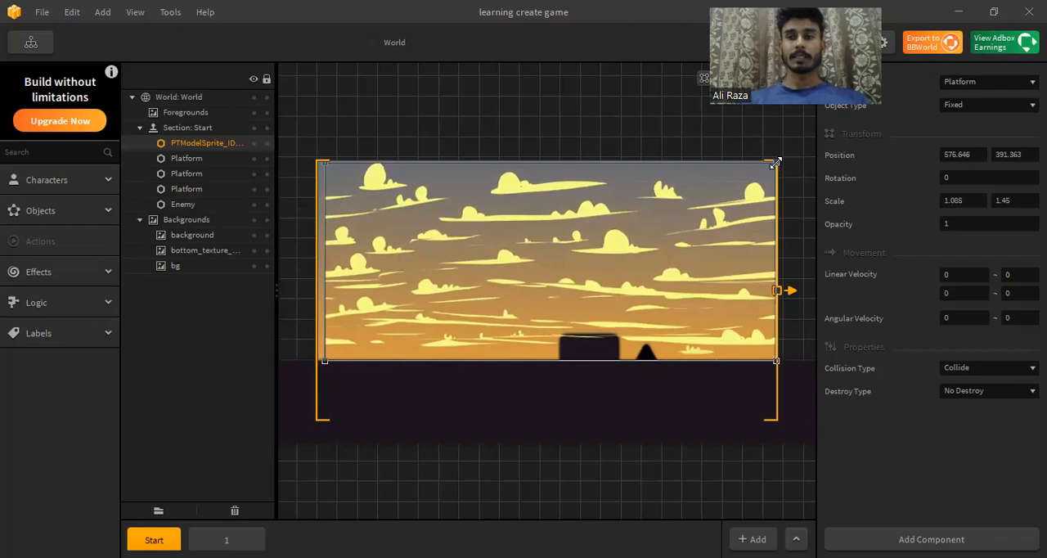
pyautogui.click(1004, 83)
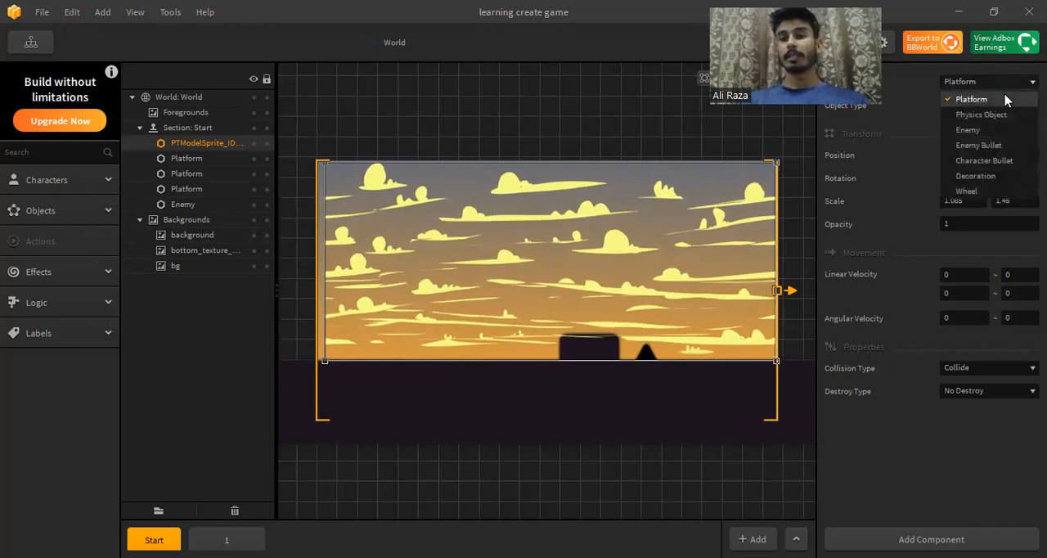
pyautogui.click(1006, 99)
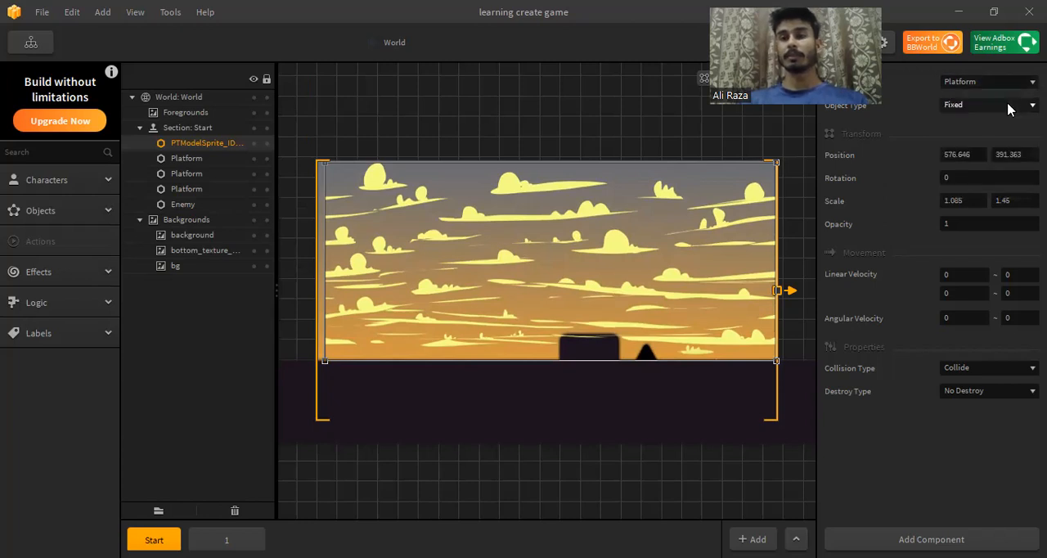
pyautogui.click(963, 369)
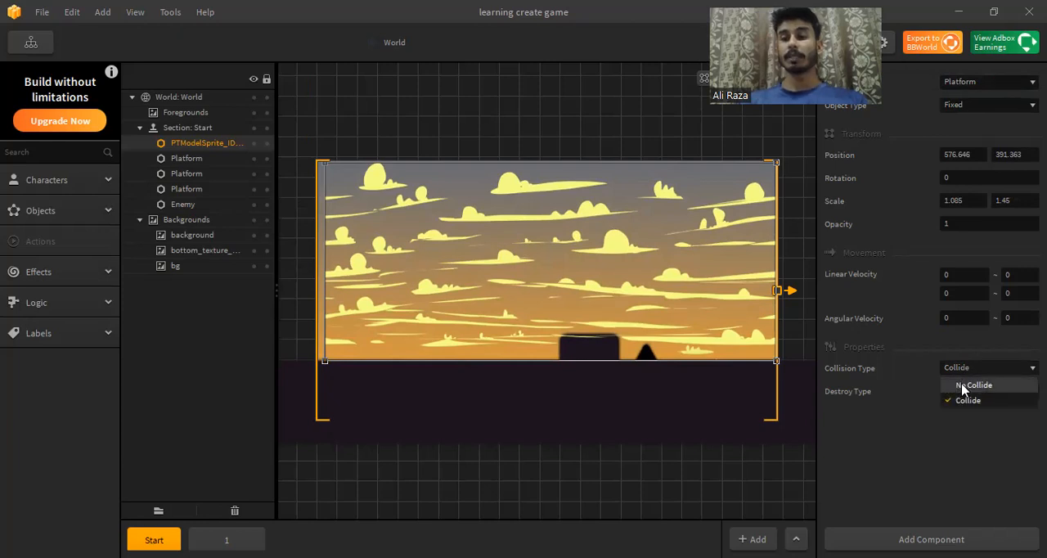
pyautogui.click(963, 387)
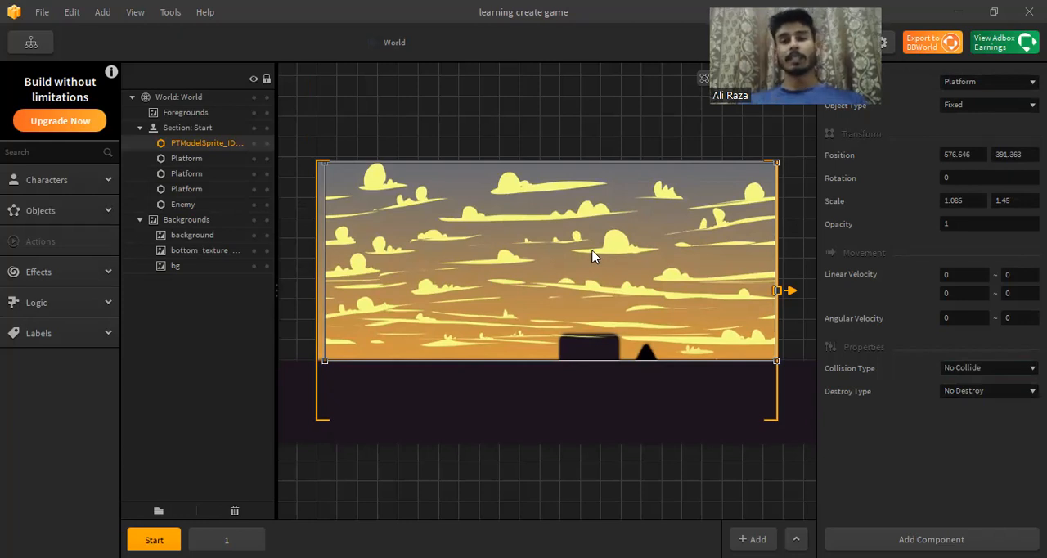
pyautogui.moveTo(326, 254); pyautogui.dragTo(317, 254)
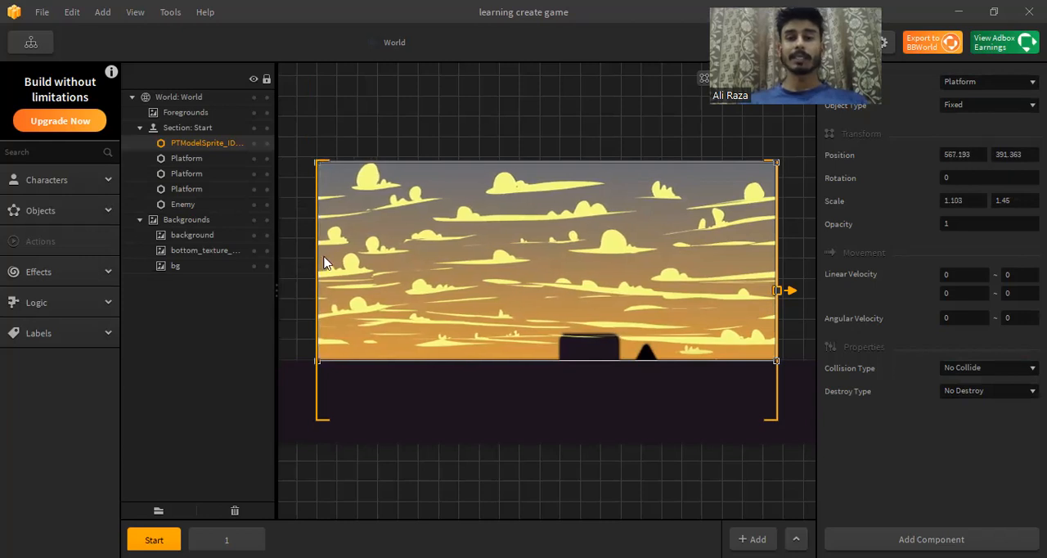
# Step: Delete the dark block platform and the spike enemy standing on the ground in the Start section
pyautogui.click(535, 396)
pyautogui.click(585, 356)
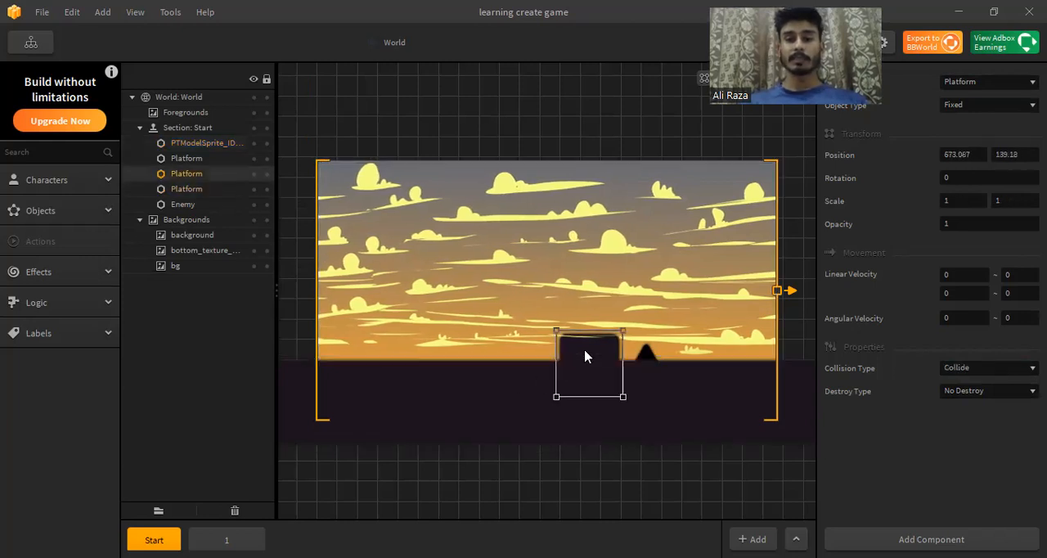
pyautogui.press('Delete')
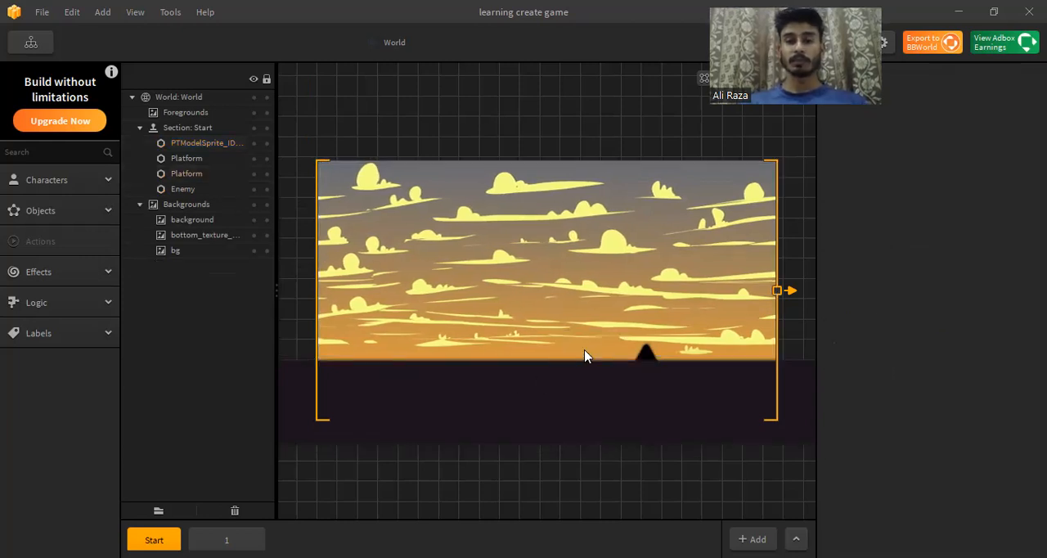
pyautogui.click(654, 368)
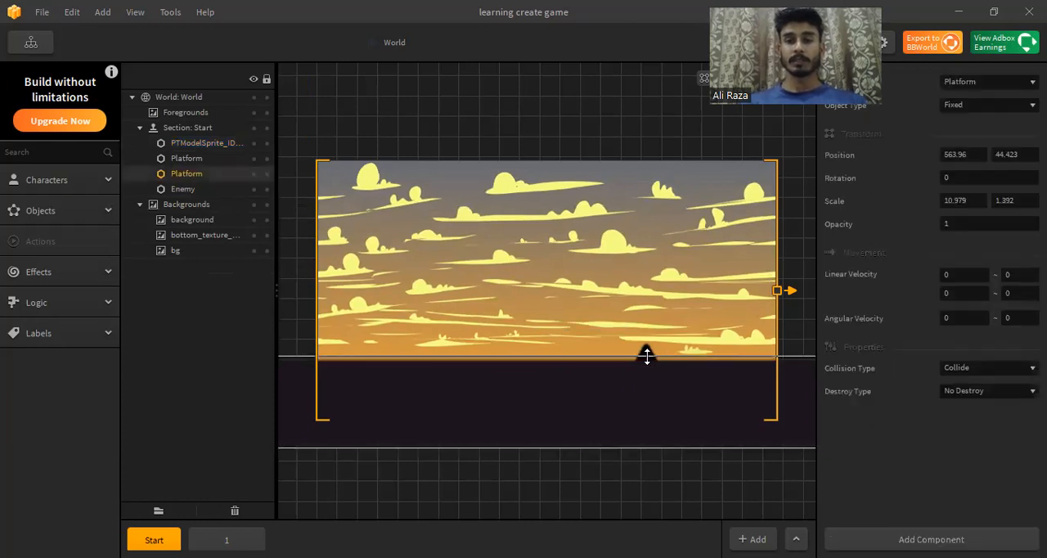
pyautogui.click(664, 326)
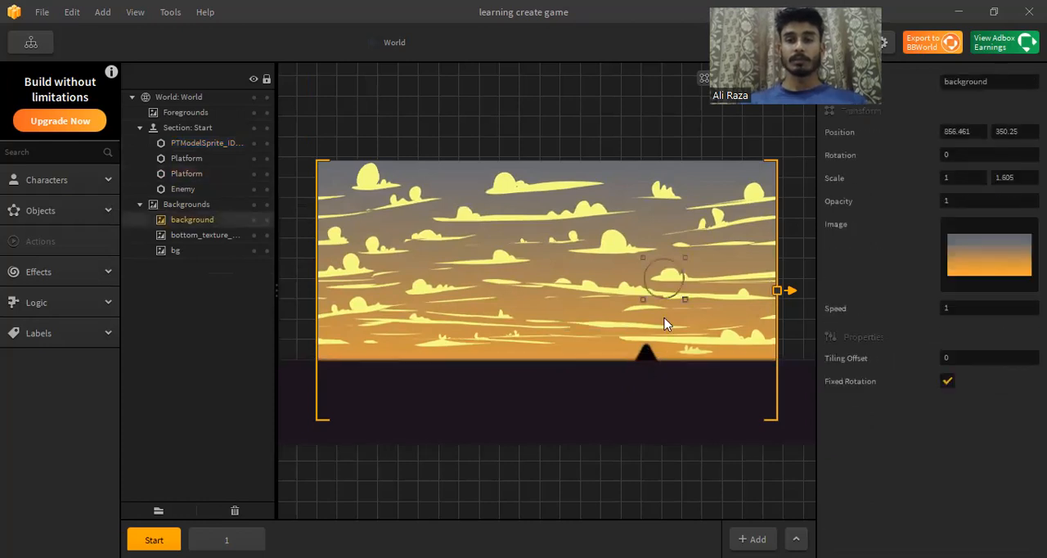
pyautogui.click(647, 357)
pyautogui.press('Delete')
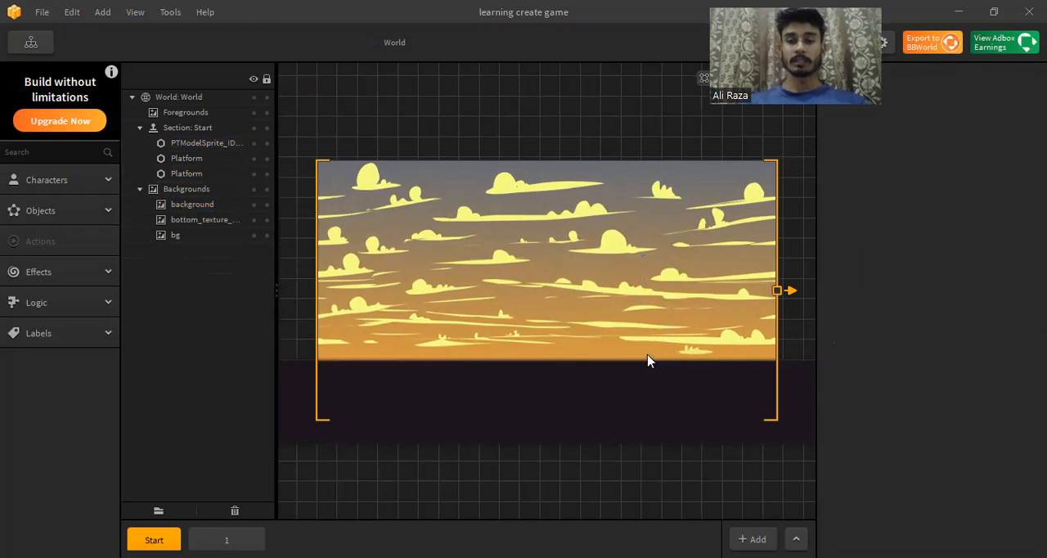
# Step: Add the brown hills image PTModelSprite_ID31700 from the project Assets folder to the Start scene as a platform object
pyautogui.click(622, 292)
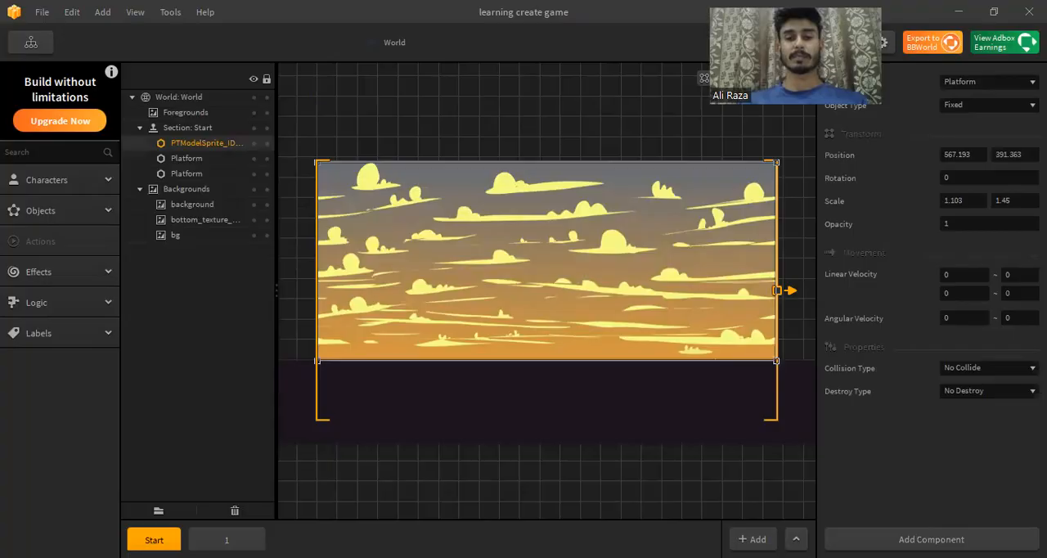
pyautogui.click(503, 504)
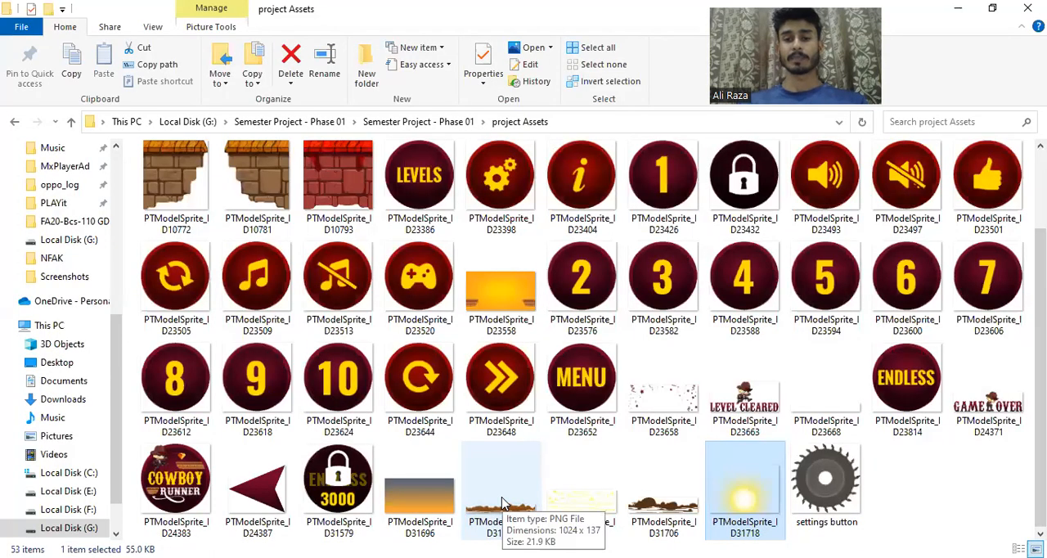
pyautogui.moveTo(501, 500); pyautogui.dragTo(622, 538)
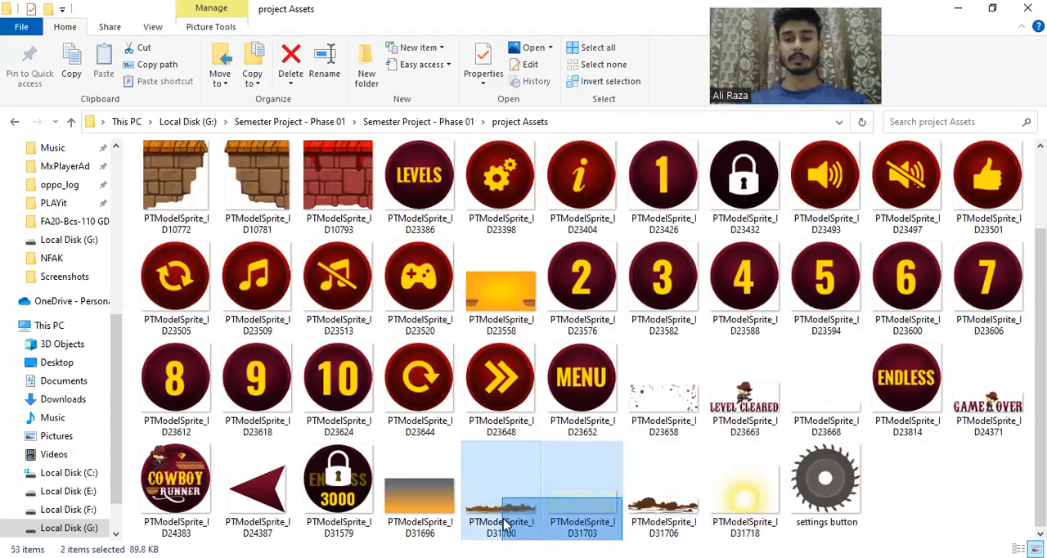
pyautogui.moveTo(505, 524); pyautogui.dragTo(504, 517)
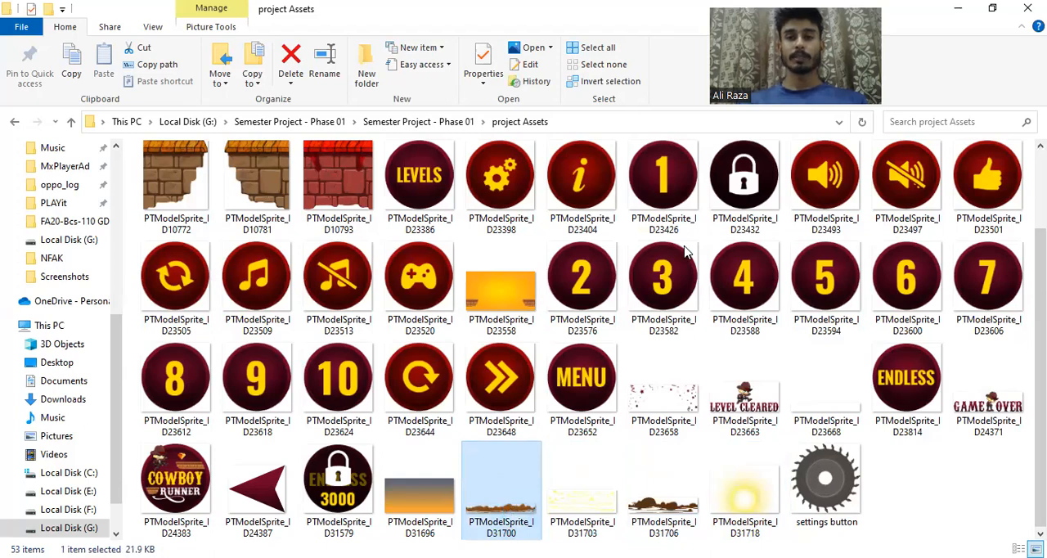
pyautogui.hotkey('alt', 'Tab')
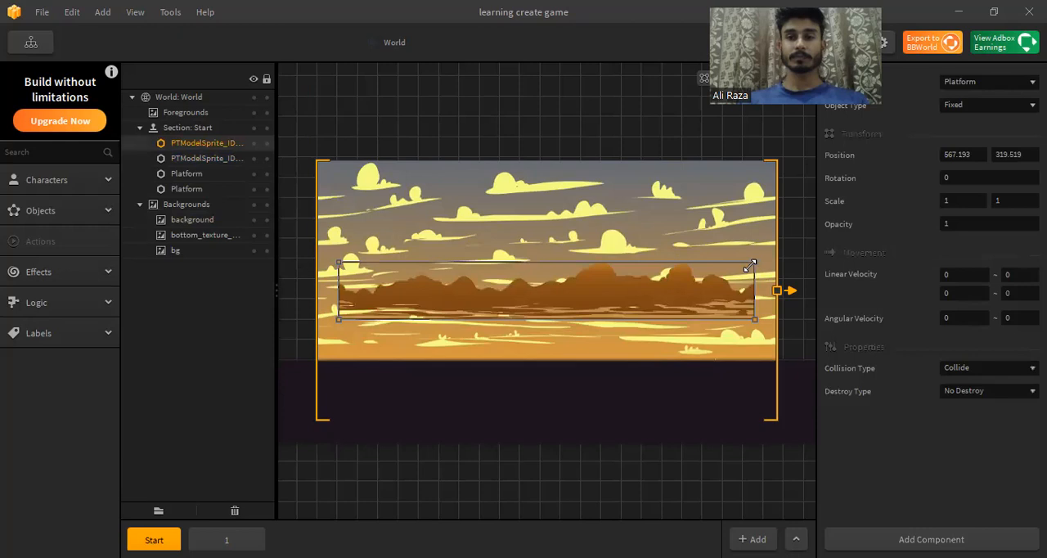
# Step: Enlarge the brown hills across the frame to about 1.09 by 2.10 scale, just above the ground, and set them to No Collide
pyautogui.moveTo(750, 266); pyautogui.dragTo(773, 237)
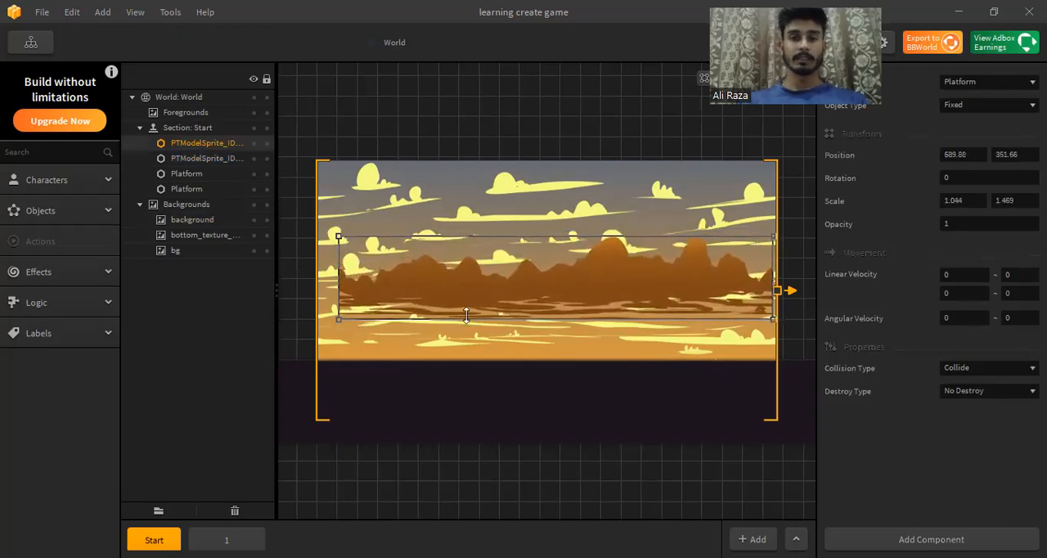
pyautogui.moveTo(338, 279); pyautogui.dragTo(319, 279)
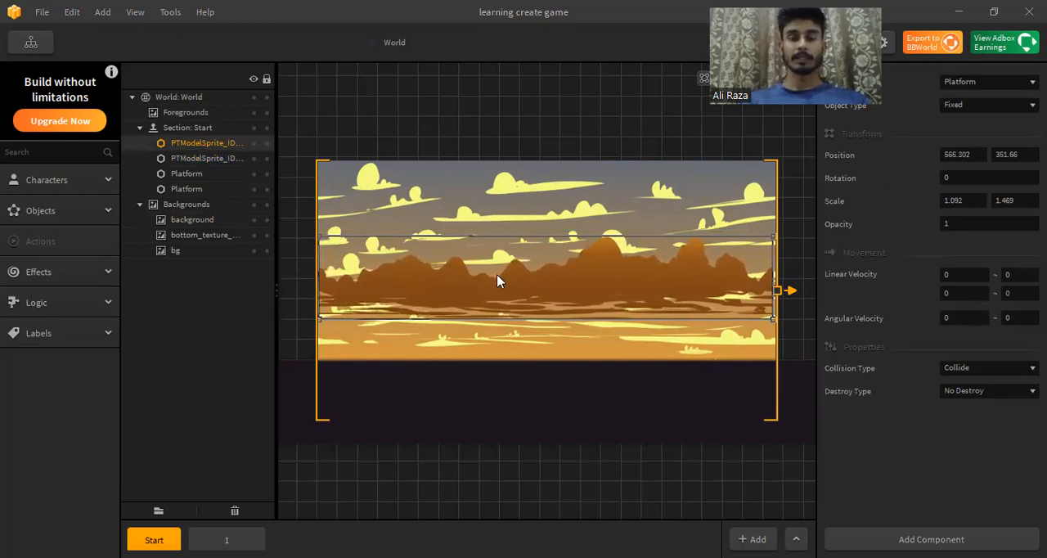
pyautogui.moveTo(497, 290); pyautogui.dragTo(499, 317)
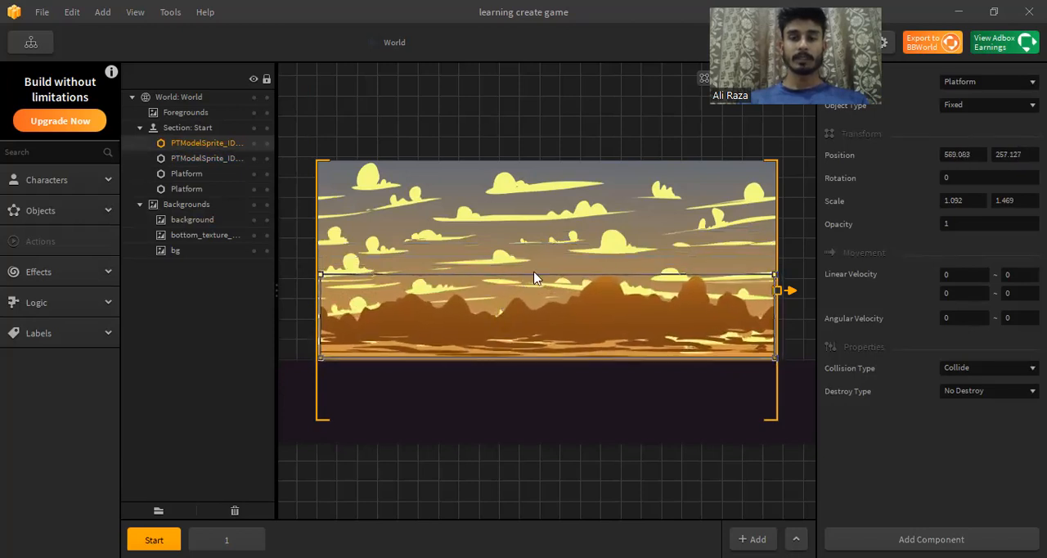
pyautogui.moveTo(530, 276); pyautogui.dragTo(527, 240)
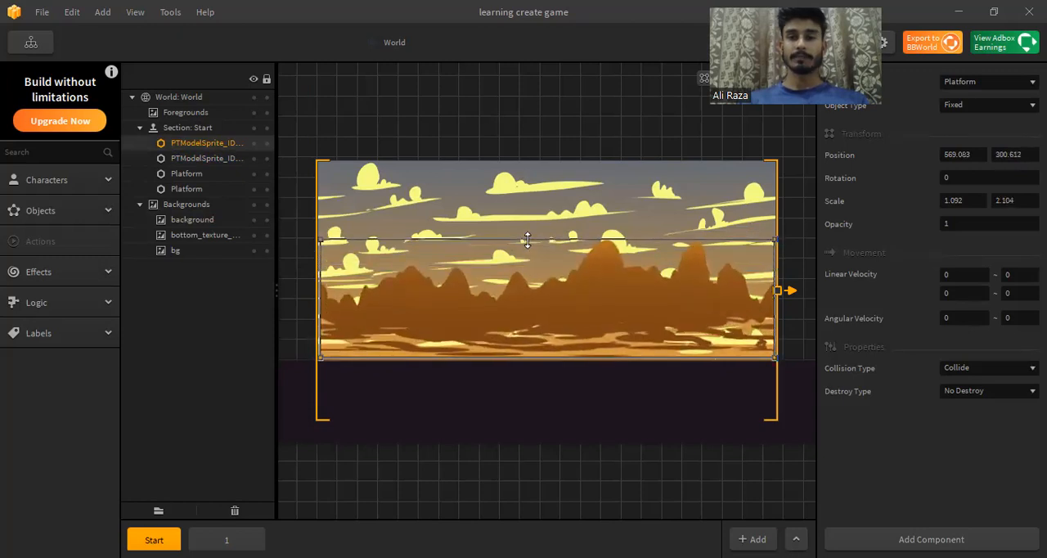
pyautogui.moveTo(543, 302); pyautogui.dragTo(543, 292)
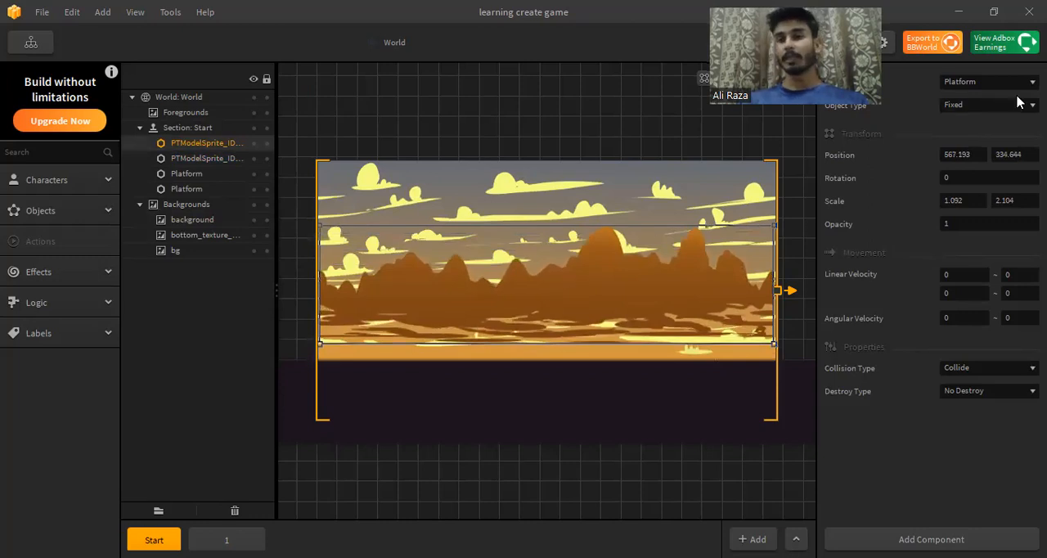
pyautogui.click(997, 378)
pyautogui.click(986, 385)
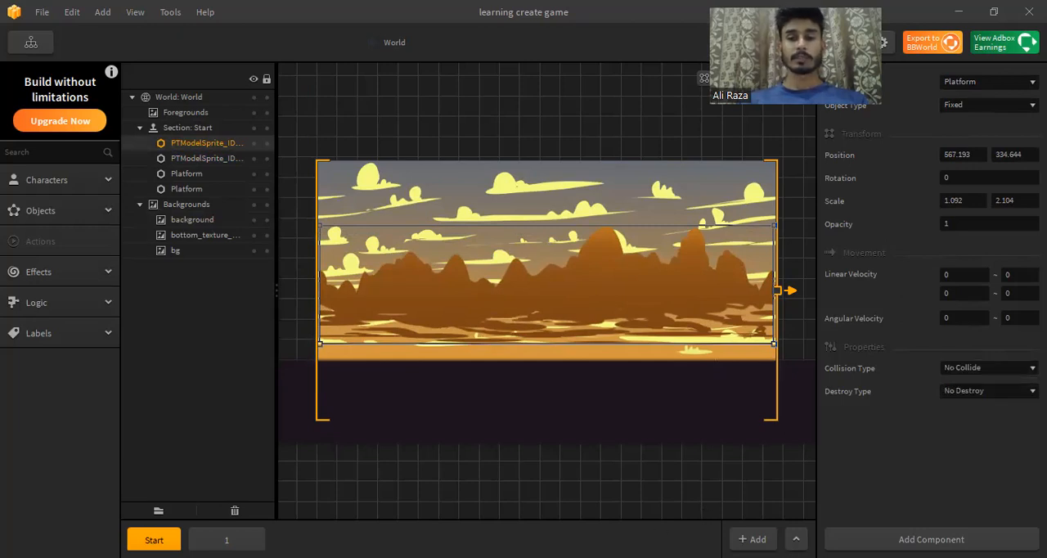
# Step: Add the dark rocks image PTModelSprite_ID31706 from the project Assets folder to the Start scene and move it to the frame's upper edge
pyautogui.hotkey('alt', 'Tab')
pyautogui.click(668, 511)
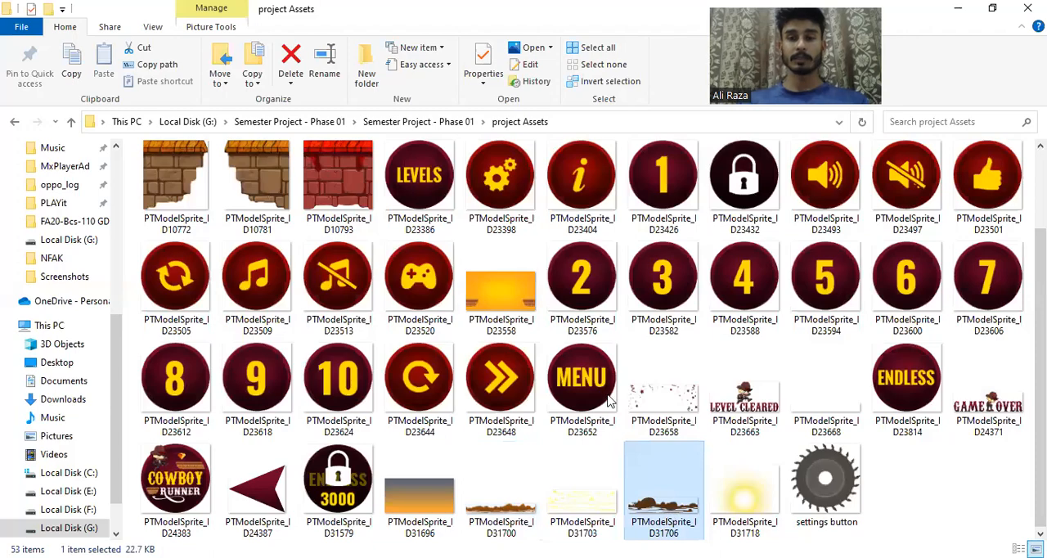
pyautogui.hotkey('alt', 'Tab')
pyautogui.moveTo(601, 299); pyautogui.dragTo(602, 207)
# Step: Move the brown hills sprite down so its base meets the ground
pyautogui.moveTo(608, 290); pyautogui.dragTo(612, 311)
pyautogui.moveTo(706, 236); pyautogui.dragTo(728, 277)
pyautogui.click(705, 281)
pyautogui.click(660, 223)
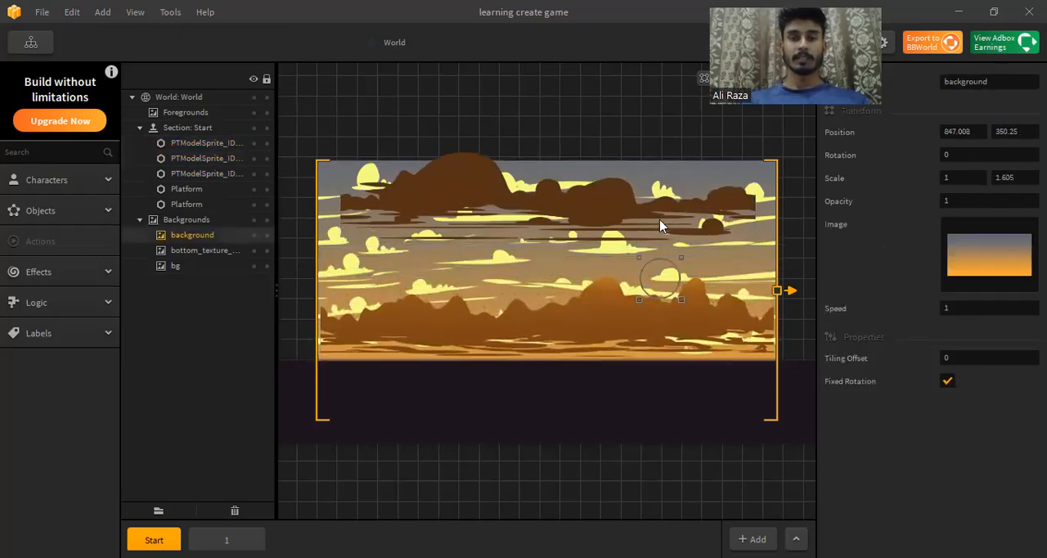
# Step: Enlarge the dark rocks to about 1.13 by 1.30 scale, overlapping the brown hills, and set their collision type to No Collide
pyautogui.click(633, 221)
pyautogui.moveTo(632, 222); pyautogui.dragTo(635, 261)
pyautogui.moveTo(757, 186); pyautogui.dragTo(777, 163)
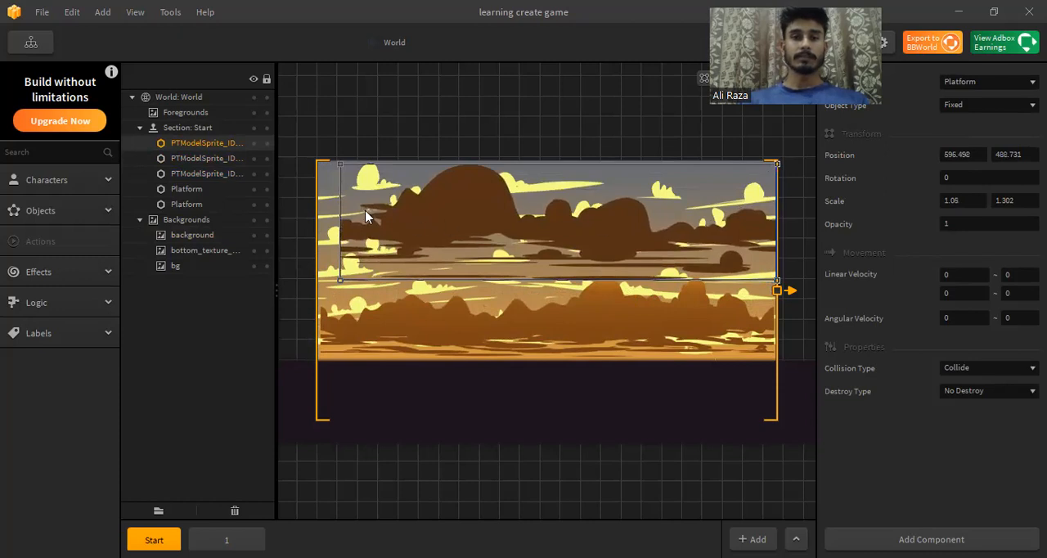
pyautogui.moveTo(340, 199); pyautogui.dragTo(310, 207)
pyautogui.moveTo(414, 225)
pyautogui.mouseDown()
pyautogui.moveTo(416, 256)
pyautogui.moveTo(415, 242)
pyautogui.mouseUp()
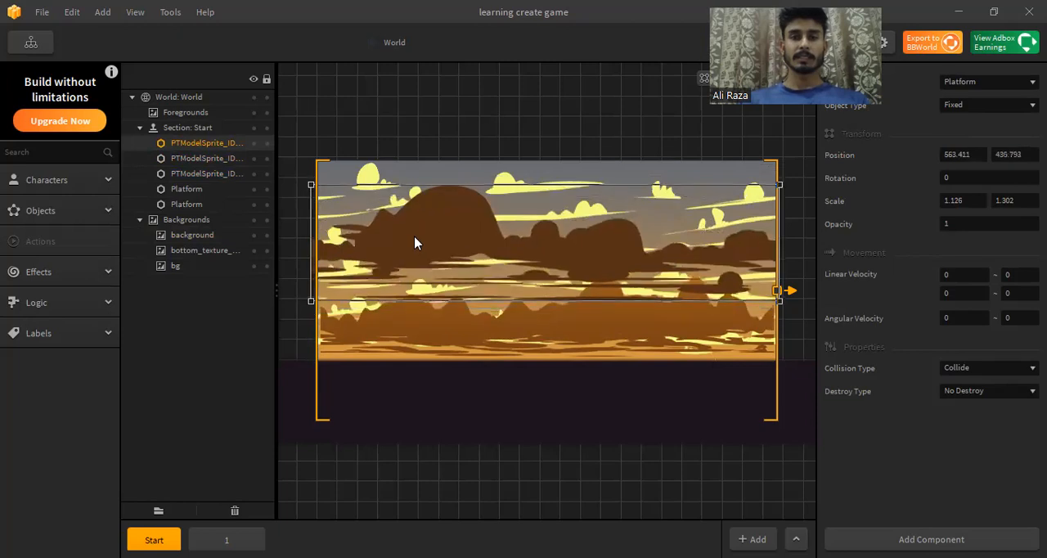
pyautogui.click(477, 317)
pyautogui.moveTo(483, 241)
pyautogui.mouseDown()
pyautogui.moveTo(486, 229)
pyautogui.moveTo(492, 238)
pyautogui.moveTo(480, 243)
pyautogui.mouseUp()
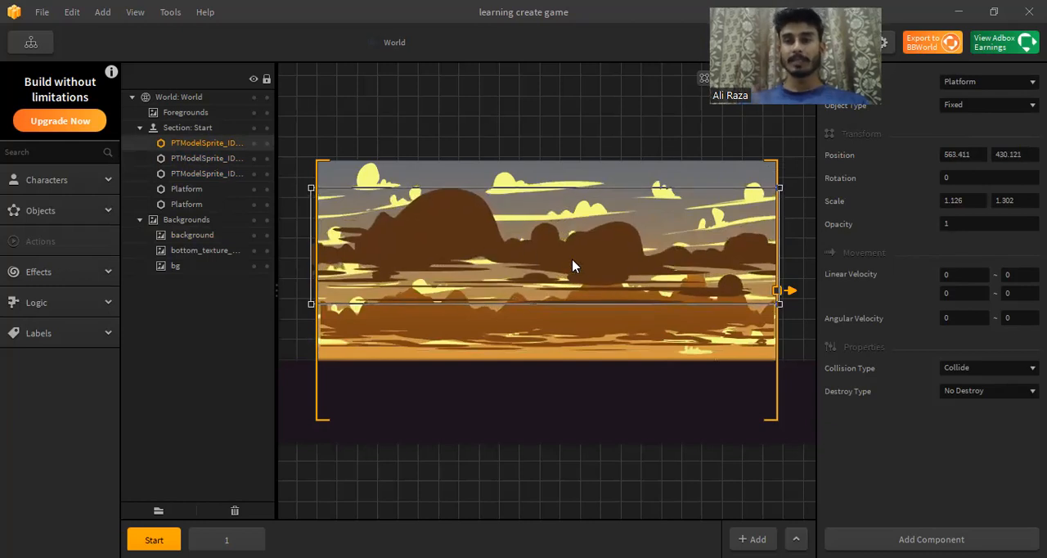
pyautogui.click(989, 367)
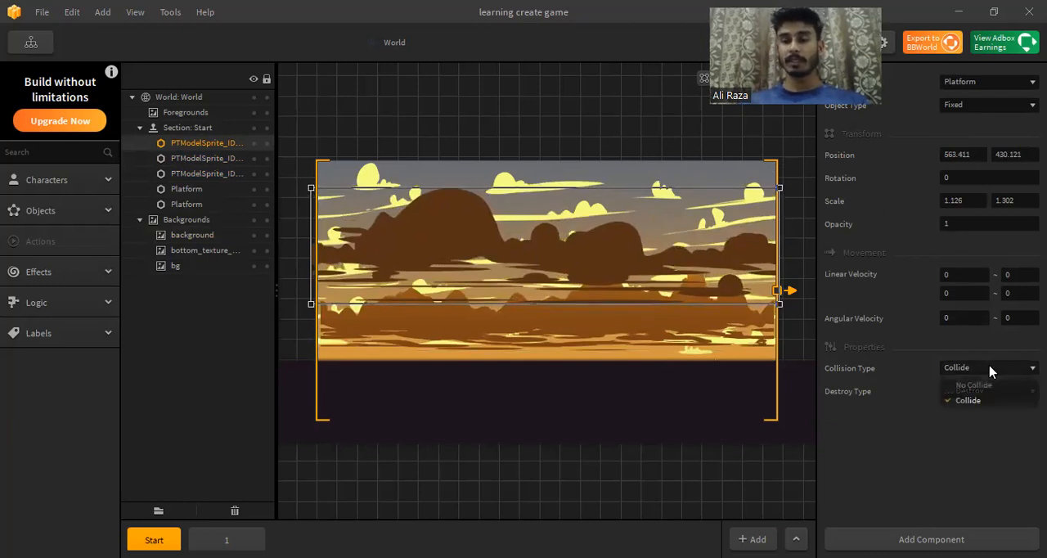
pyautogui.click(978, 385)
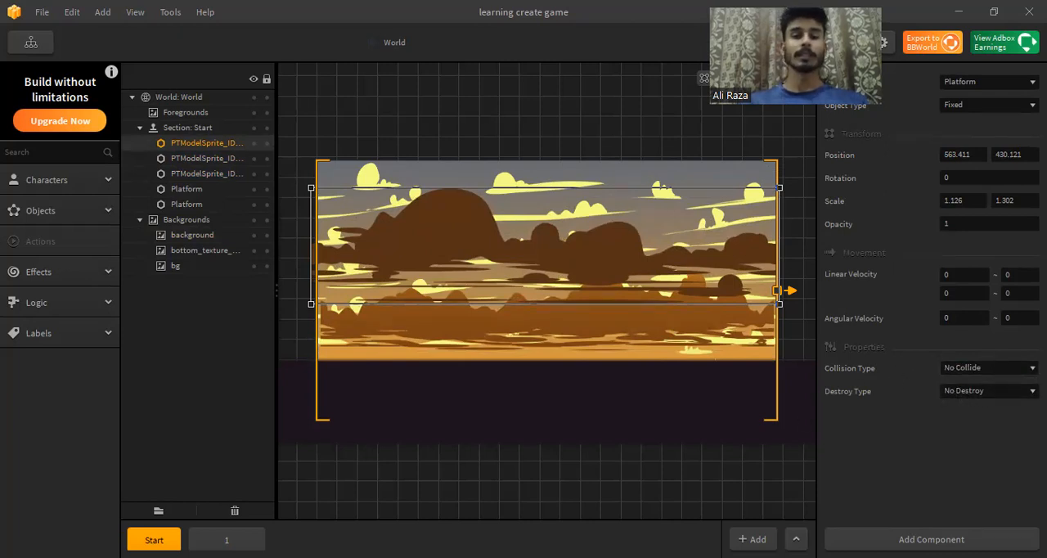
# Step: Add the glowing sun image PTModelSprite_ID31718 to the Start scene and move it to about 170, 403 near the frame's left edge
pyautogui.hotkey('alt', 'Tab')
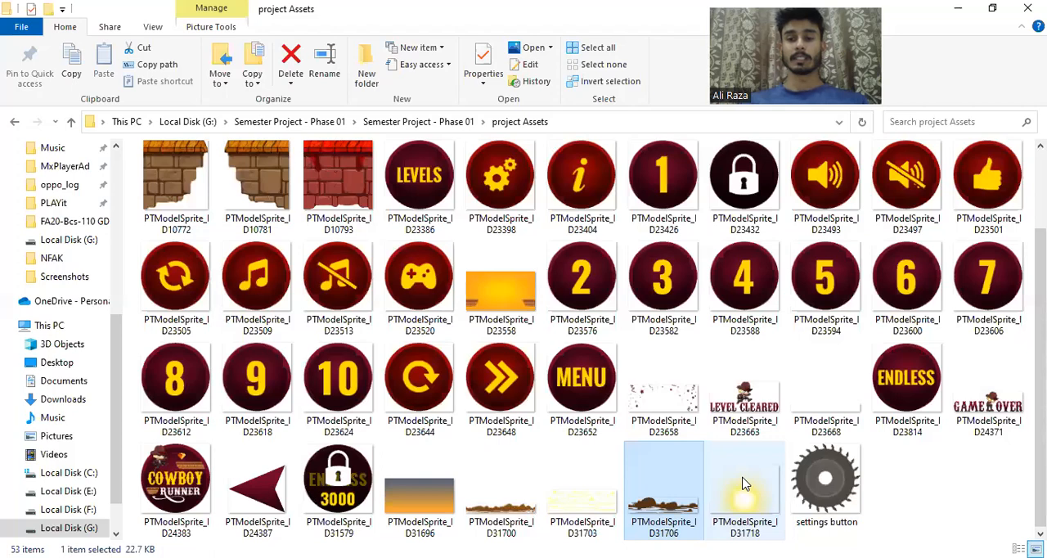
pyautogui.click(745, 491)
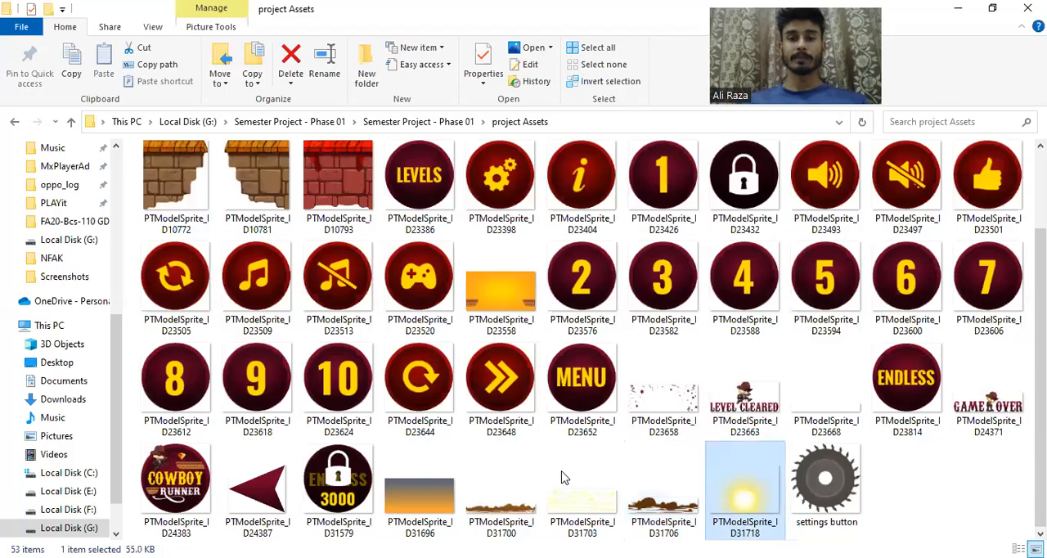
pyautogui.hotkey('alt', 'Tab')
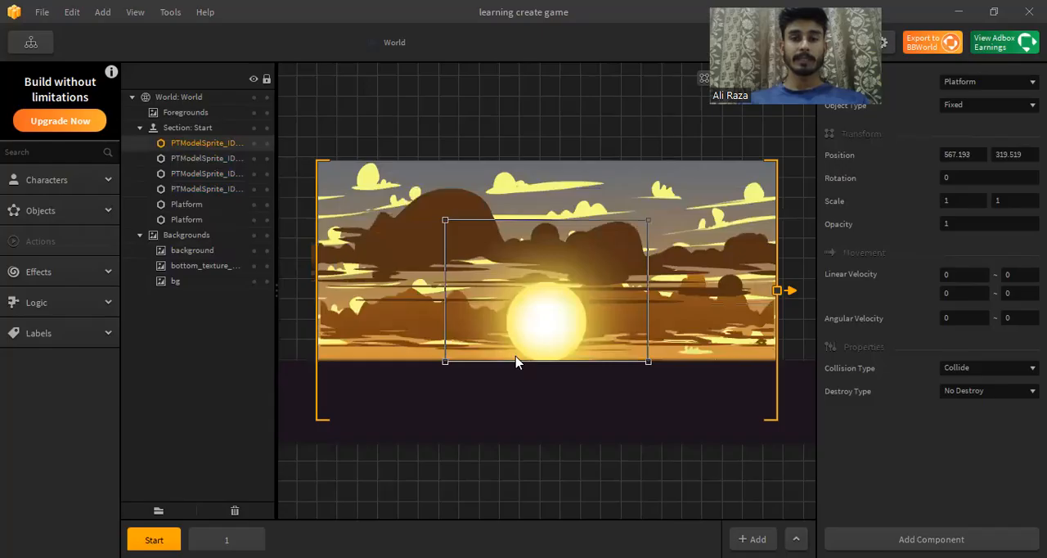
pyautogui.moveTo(532, 344); pyautogui.dragTo(355, 316)
pyautogui.moveTo(379, 253); pyautogui.dragTo(394, 246)
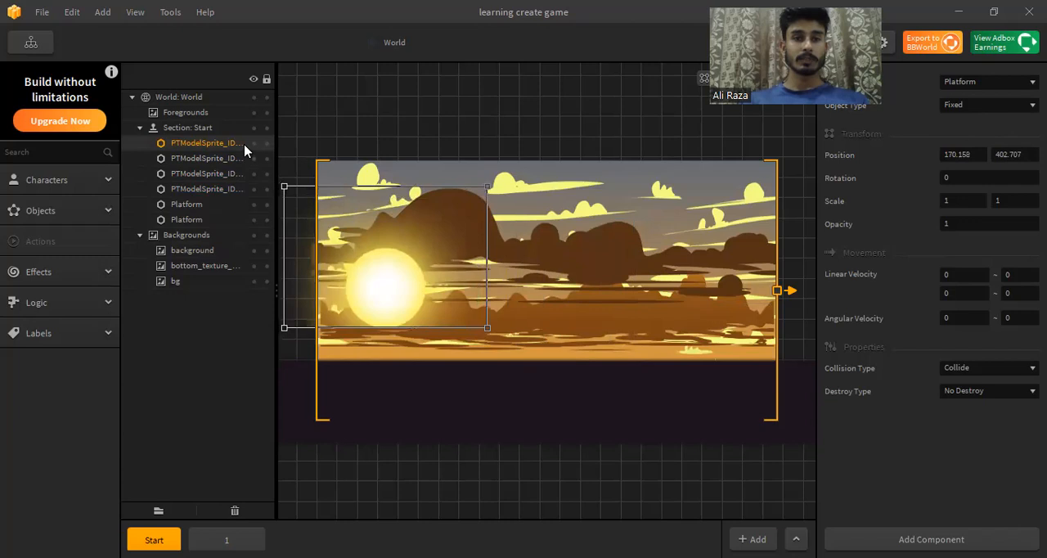
# Step: Place the sun layer behind the rocks and hills but above the clouds, and shrink the sun to about 0.73 by 0.74 scale
pyautogui.moveTo(244, 150); pyautogui.dragTo(244, 181)
pyautogui.moveTo(428, 252); pyautogui.dragTo(446, 237)
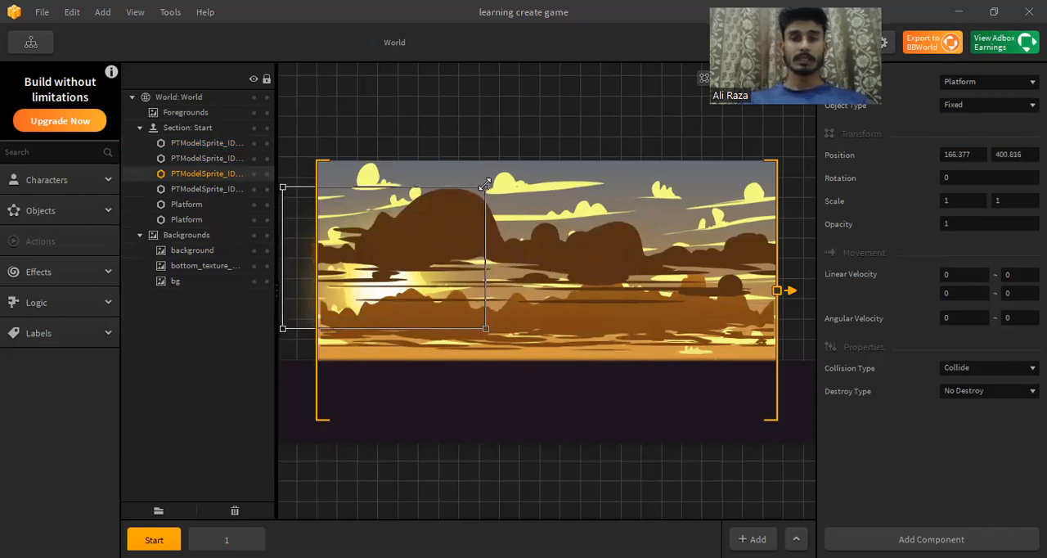
pyautogui.moveTo(486, 186); pyautogui.dragTo(431, 223)
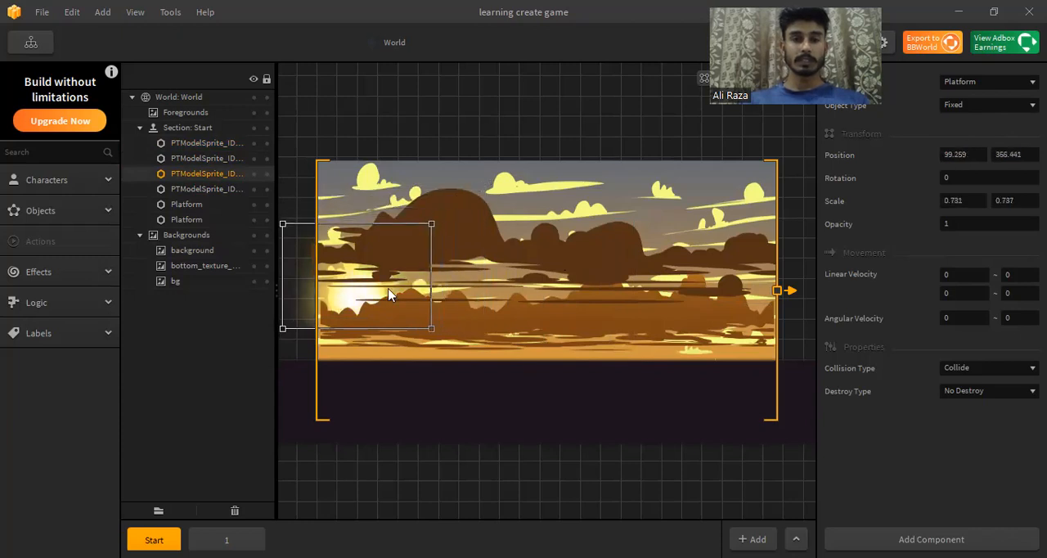
# Step: Move the sun rightward to fit inside the frame's left edge and shrink it to about 0.64 by 0.70 scale
pyautogui.moveTo(380, 297); pyautogui.dragTo(402, 292)
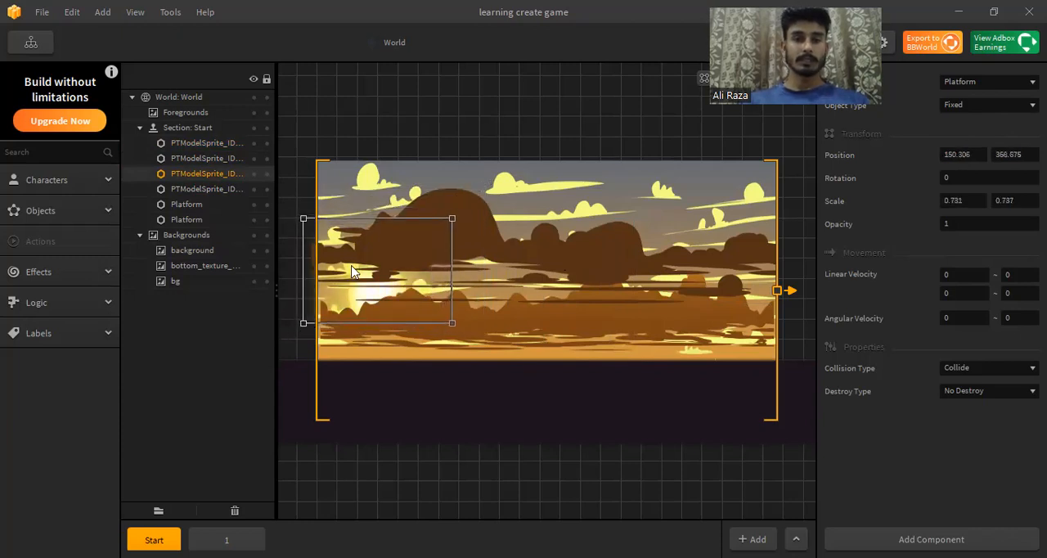
pyautogui.moveTo(301, 216); pyautogui.dragTo(313, 220)
# Step: Narrow the dark rocks to about 1.10 horizontal scale and move them up to about 570, 451 within the frame
pyautogui.click(516, 252)
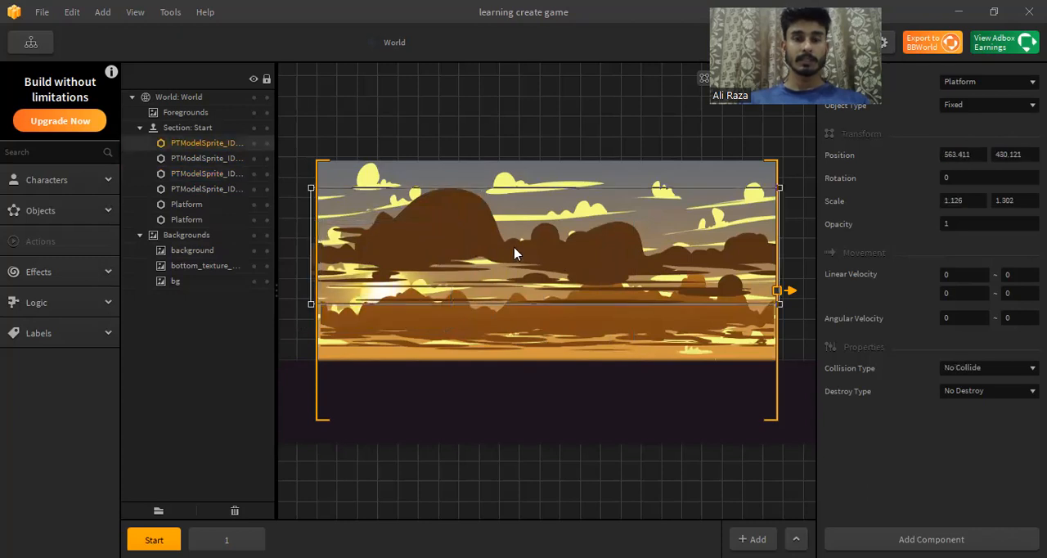
pyautogui.moveTo(309, 197); pyautogui.dragTo(321, 196)
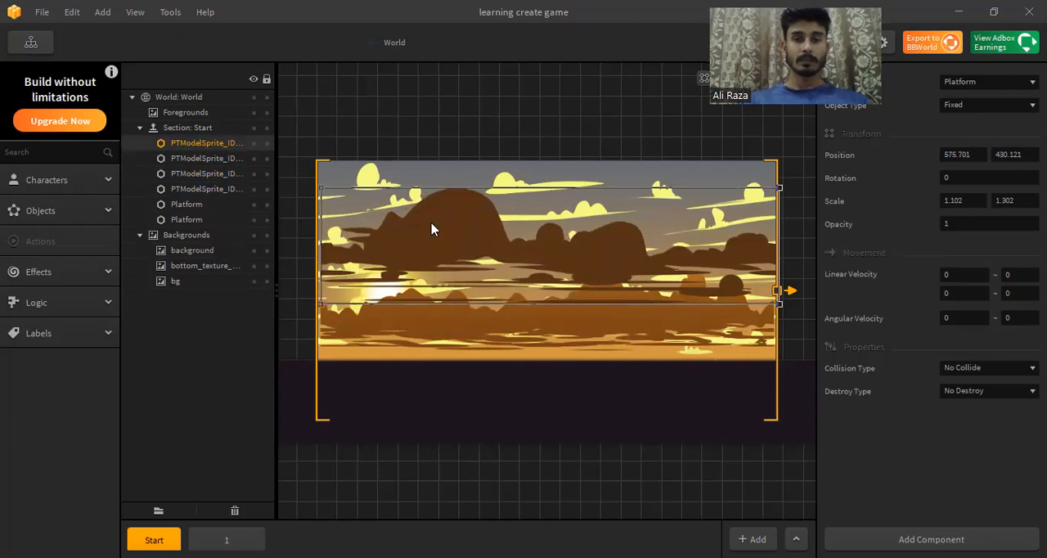
pyautogui.moveTo(456, 227); pyautogui.dragTo(452, 219)
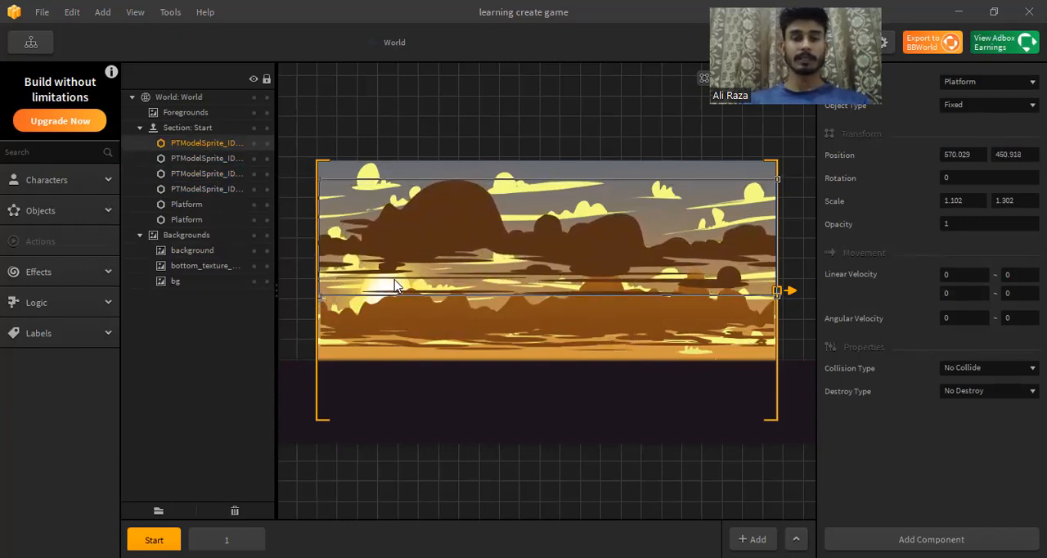
# Step: Set the sun sprite's collision type to No Collide
pyautogui.click(375, 299)
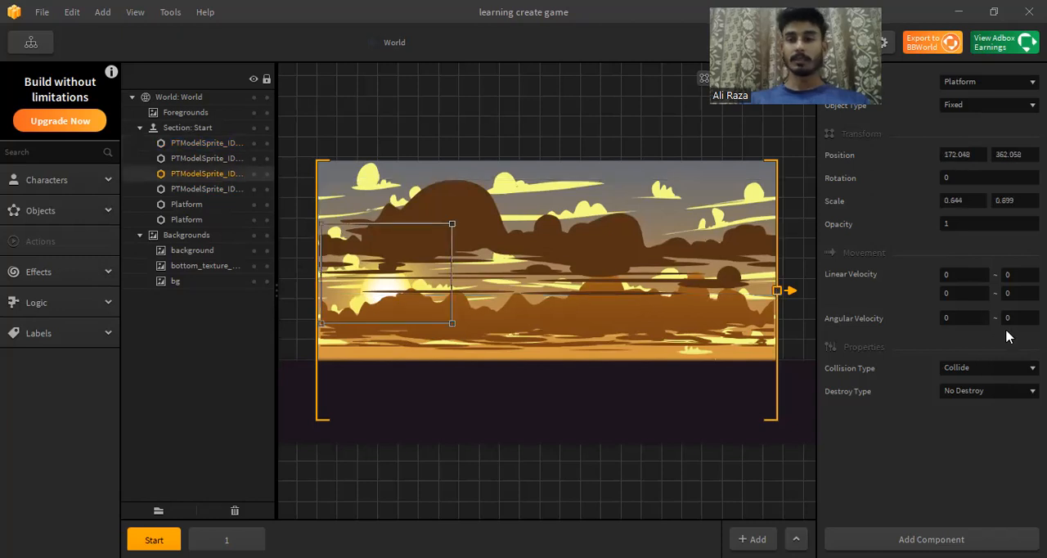
pyautogui.click(1002, 369)
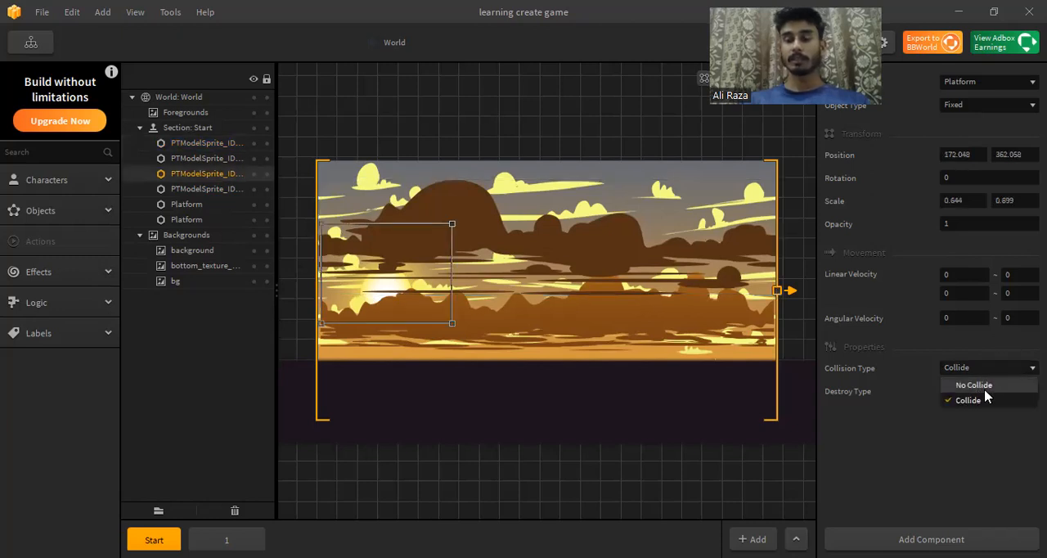
pyautogui.click(982, 385)
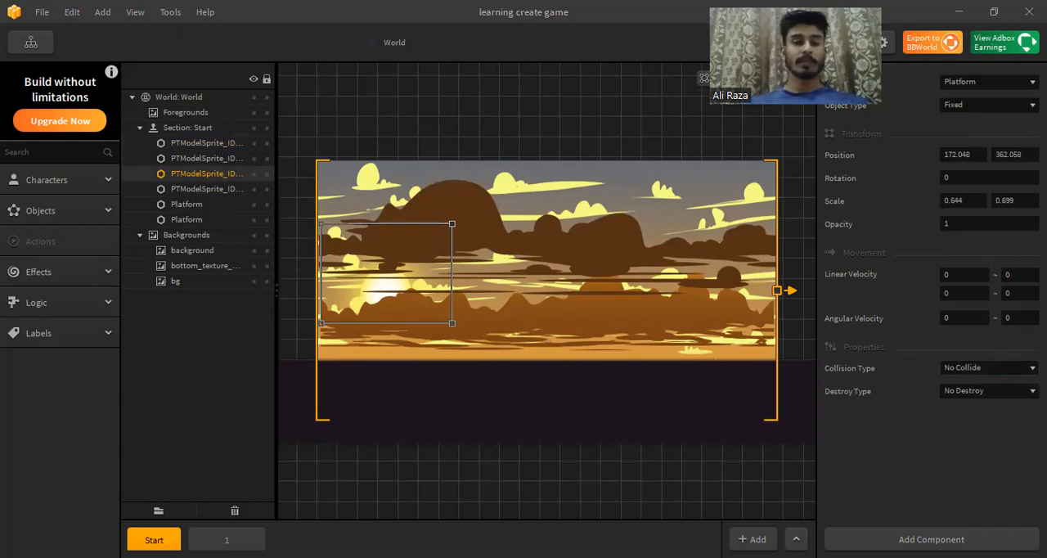
# Step: Compare scene 1 and its first raised platform block with the Start scene, ending on the Start scene
pyautogui.click(226, 540)
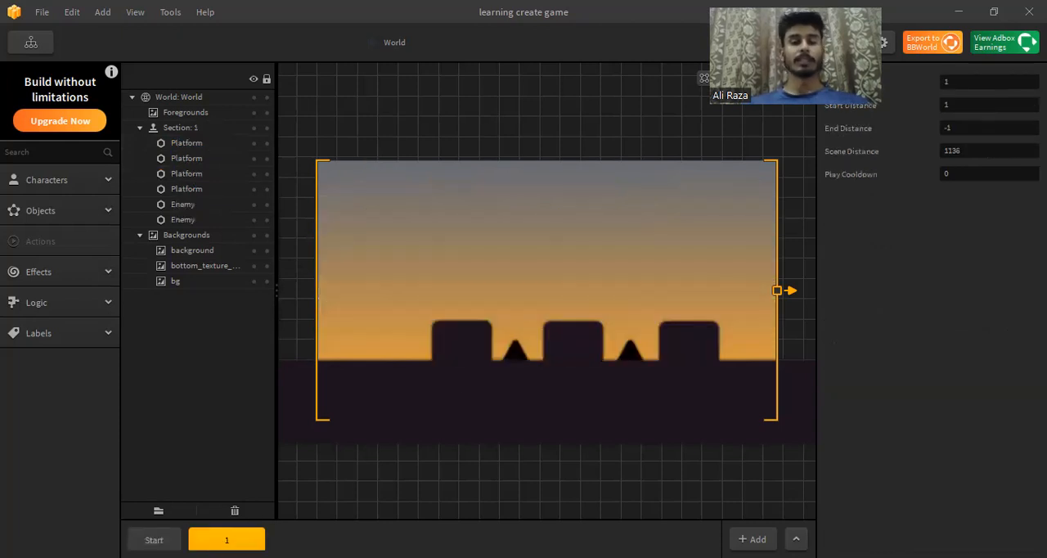
pyautogui.click(154, 540)
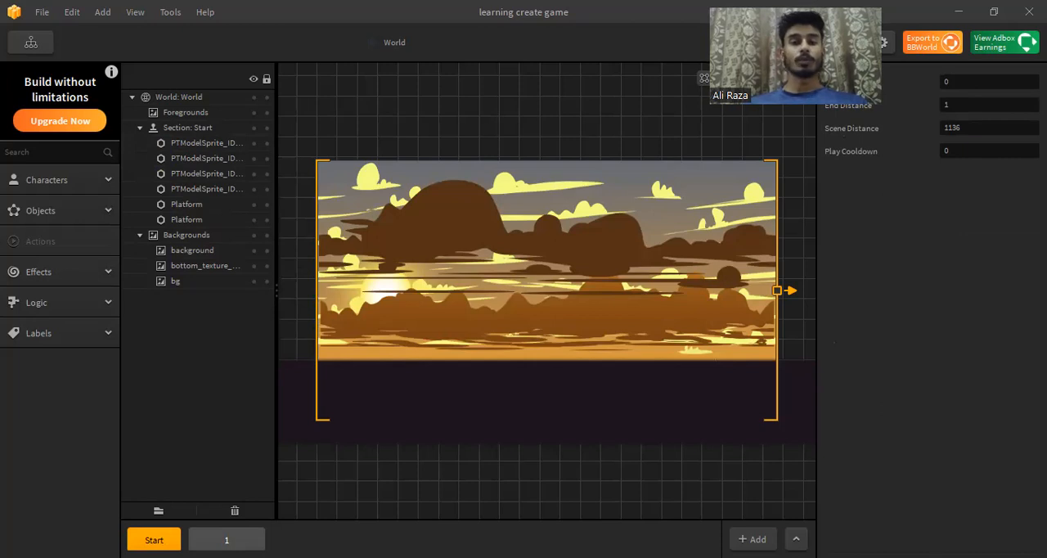
pyautogui.click(227, 540)
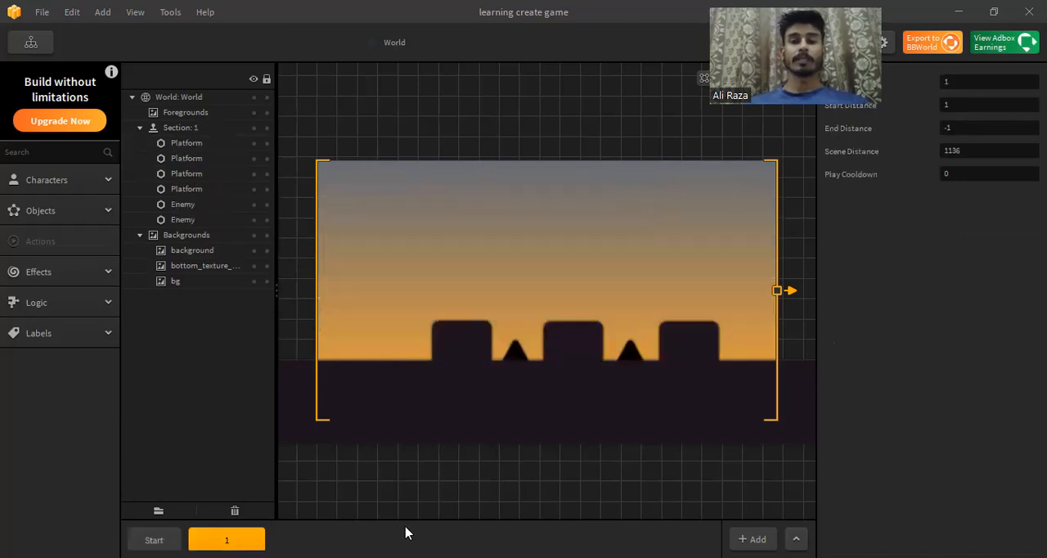
pyautogui.click(447, 360)
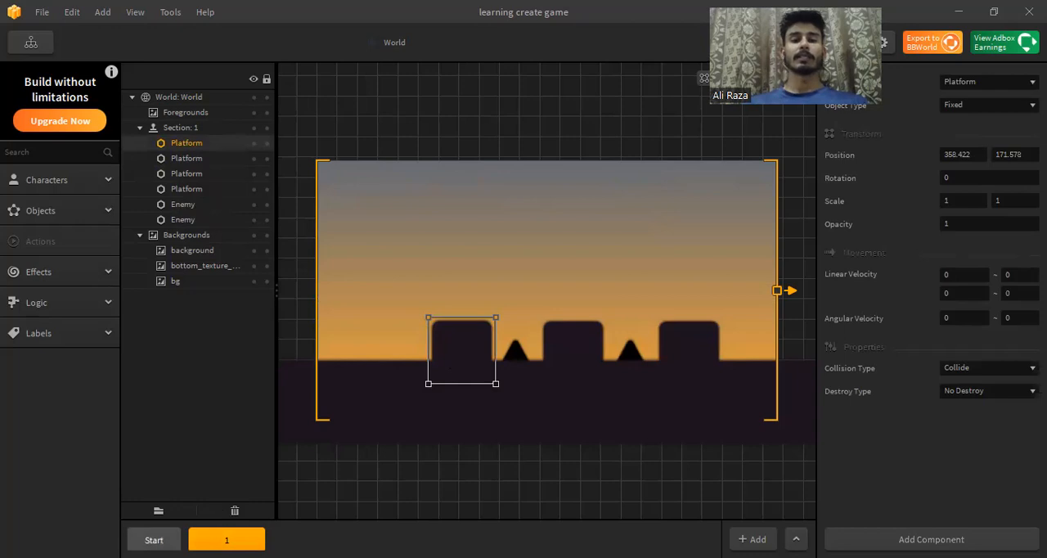
pyautogui.click(155, 540)
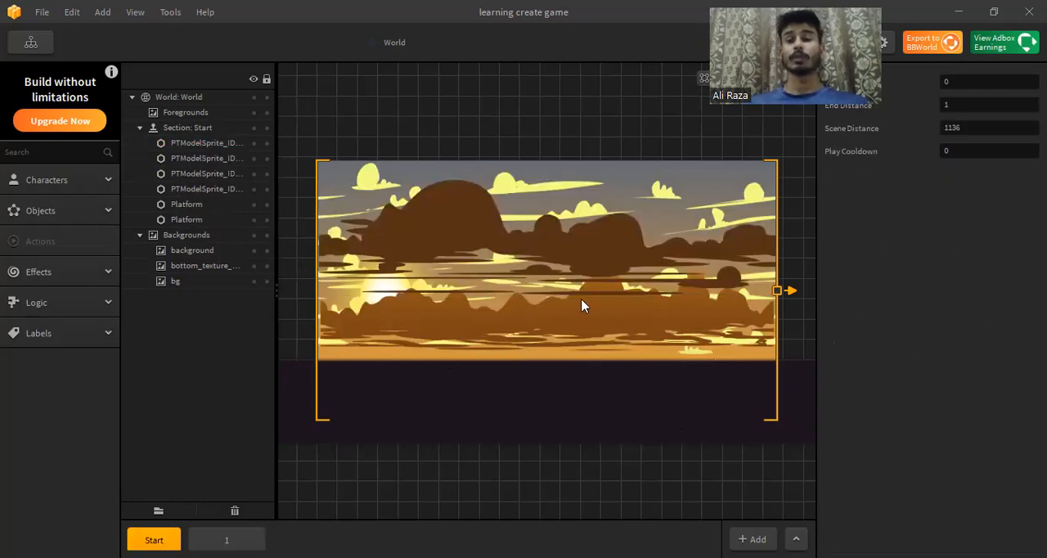